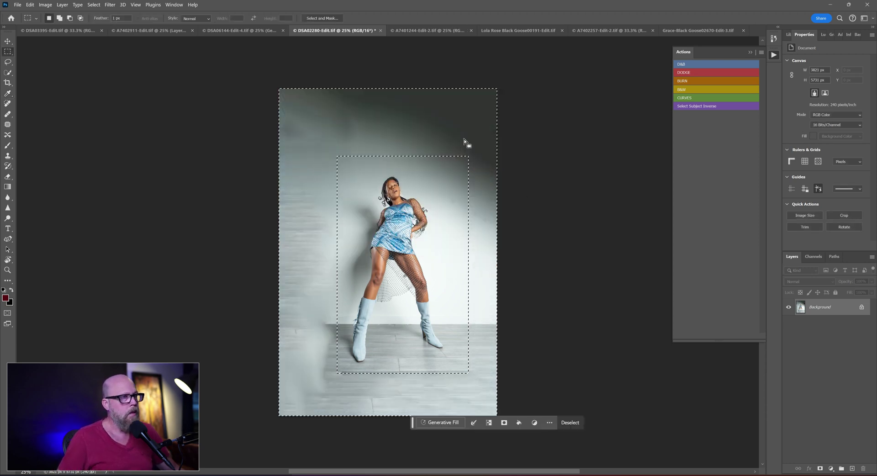
Replace the lights, outlets and ceiling around the blue-boots model using content-aware and generative fill.
key(ctrl+d)
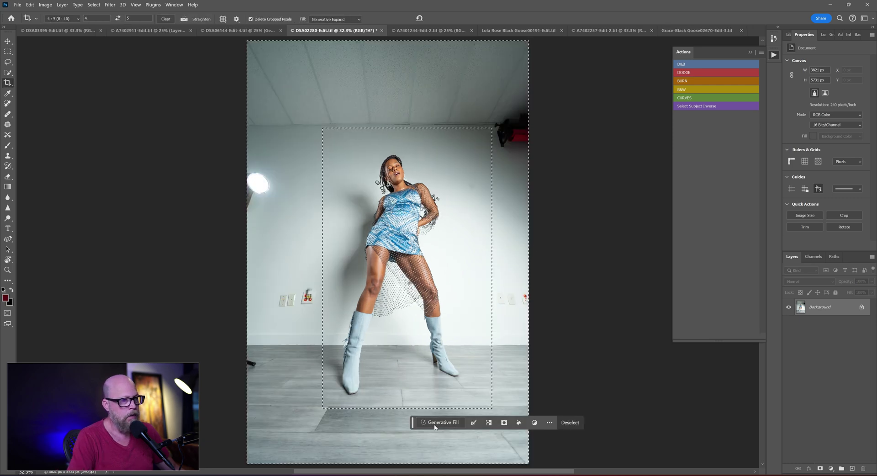
click(435, 427)
click(592, 423)
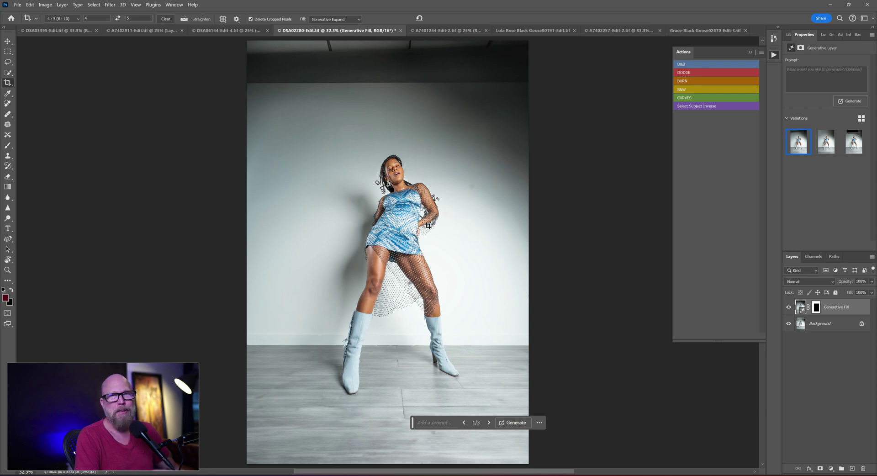
click(7, 53)
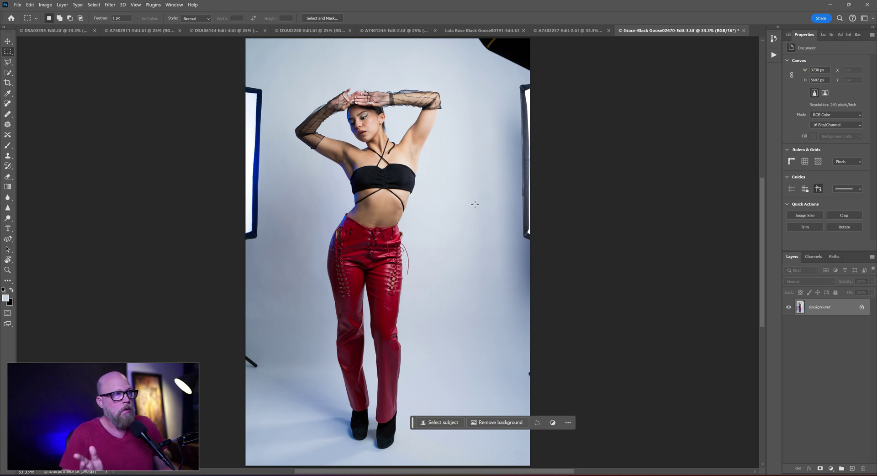
Select a tall rectangle of about 2347 × 5227 px around the red-trousers model.
key(ctrl+shift+d)
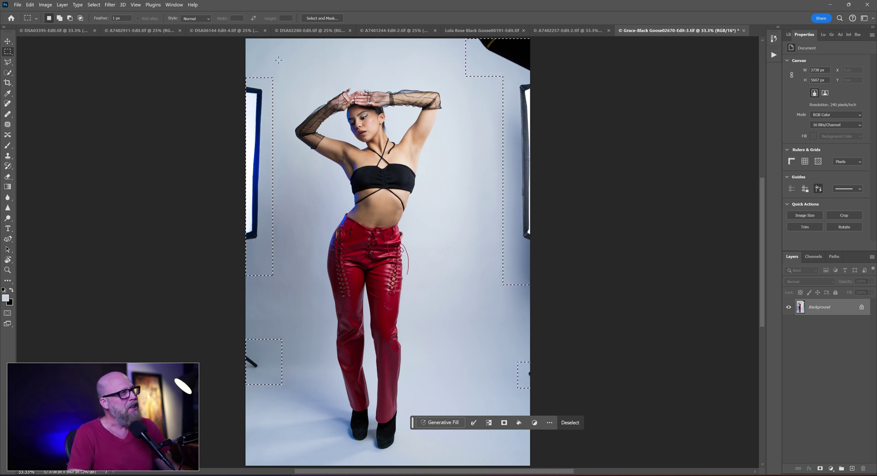
drag(279, 59, 457, 458)
Invert the selection and content-aware fill the border to erase the lights and stands.
right_click(402, 185)
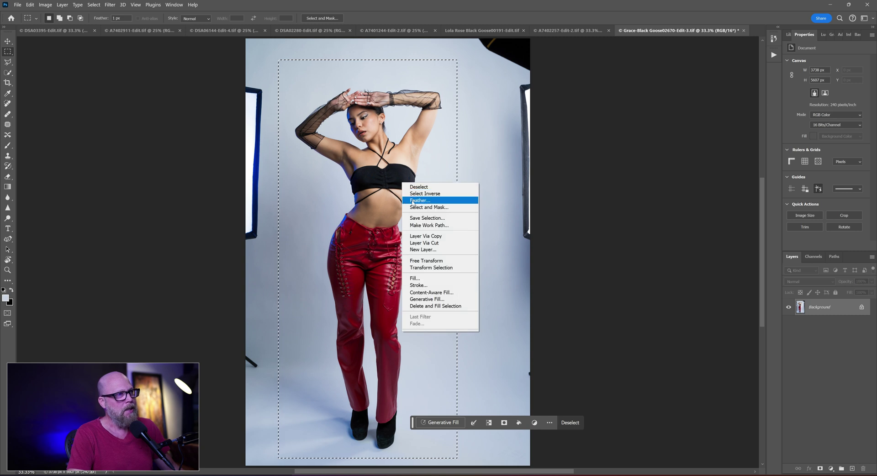
click(412, 194)
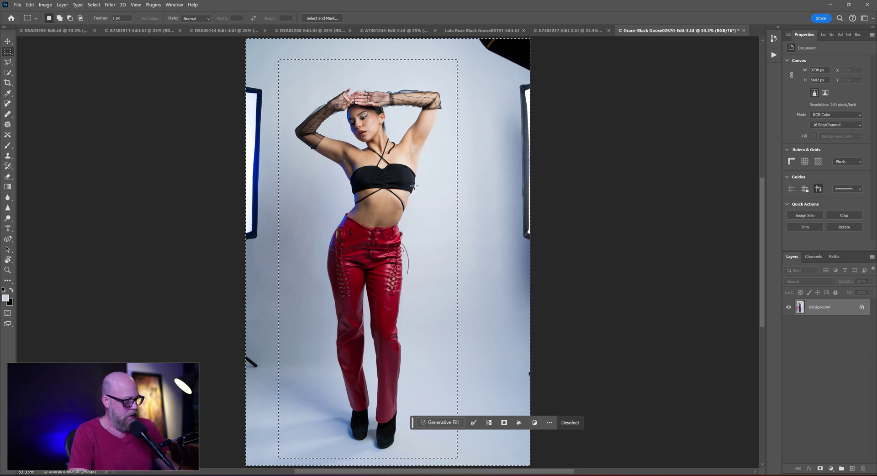
key(shift+BackSpace)
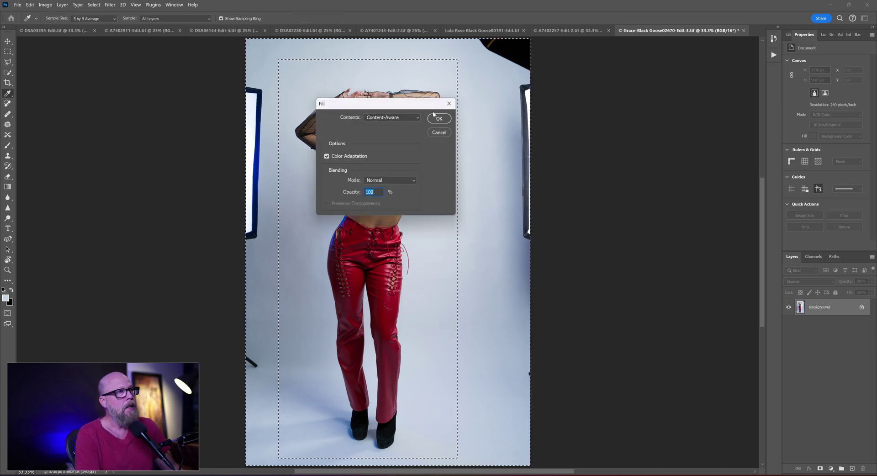
click(442, 121)
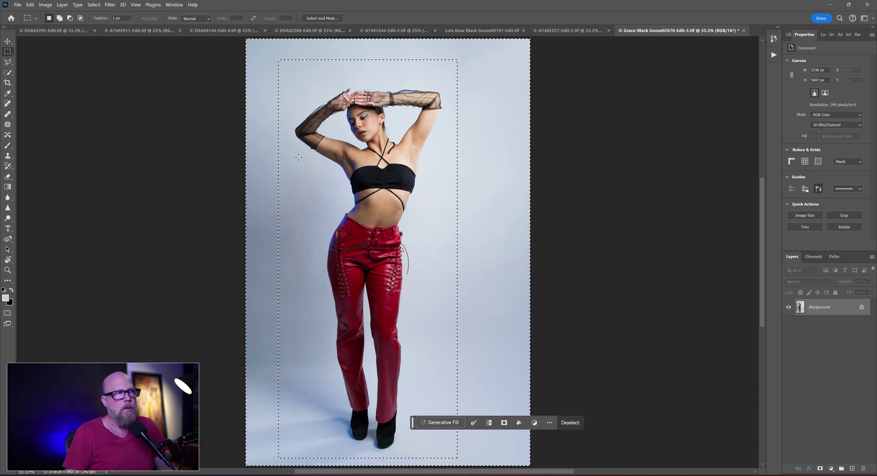
key(ctrl+d)
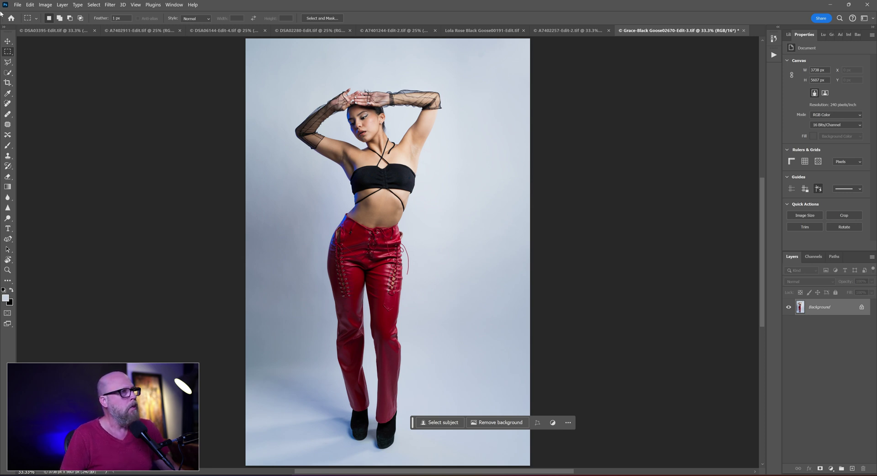
Switch to DSA03395-Edit.tif and draw a rectangle around the model.
click(37, 33)
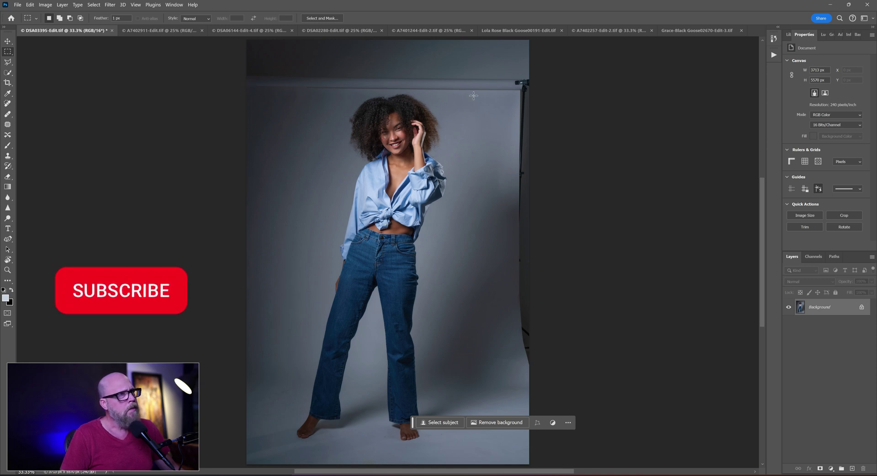
drag(498, 91, 261, 452)
drag(512, 92, 245, 462)
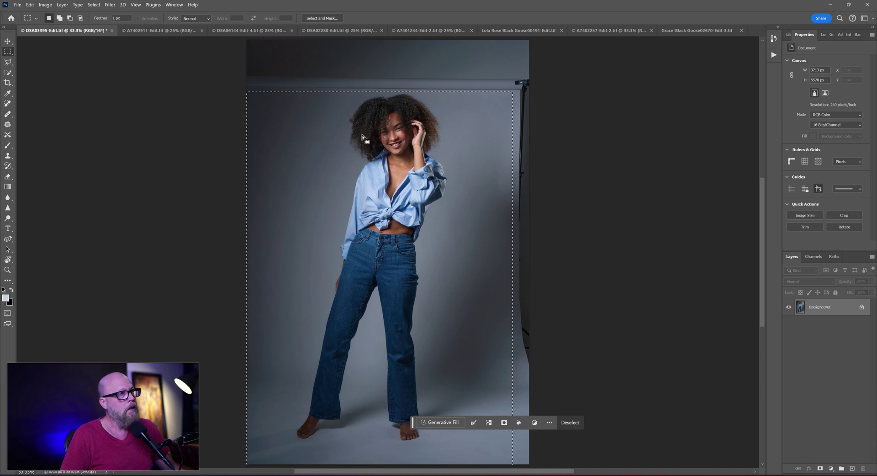
Invert the selection and content-aware fill the dark top strip and right-edge stand.
right_click(339, 150)
click(356, 158)
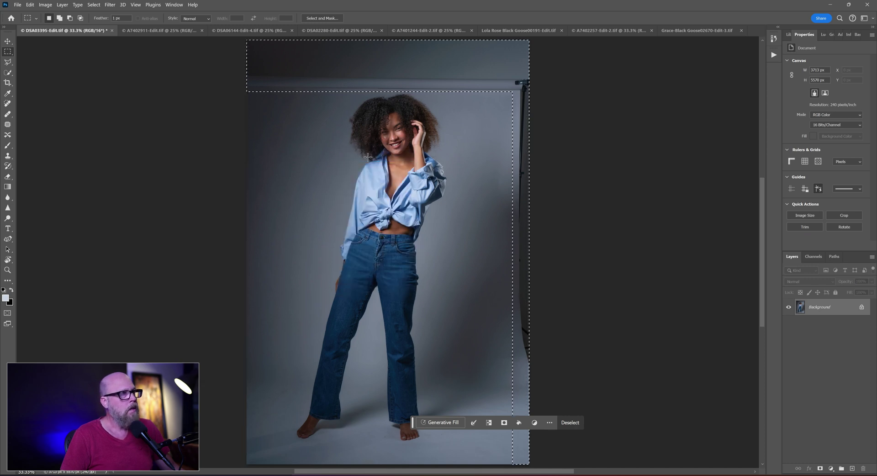
key(shift+F5)
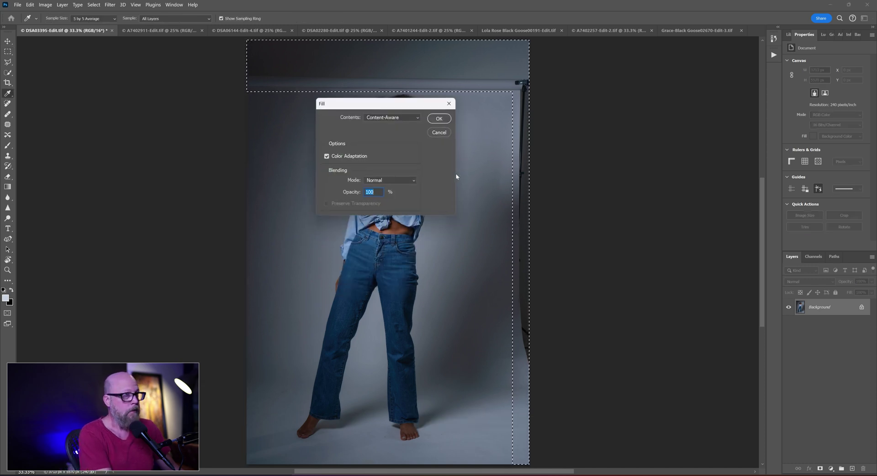
click(439, 119)
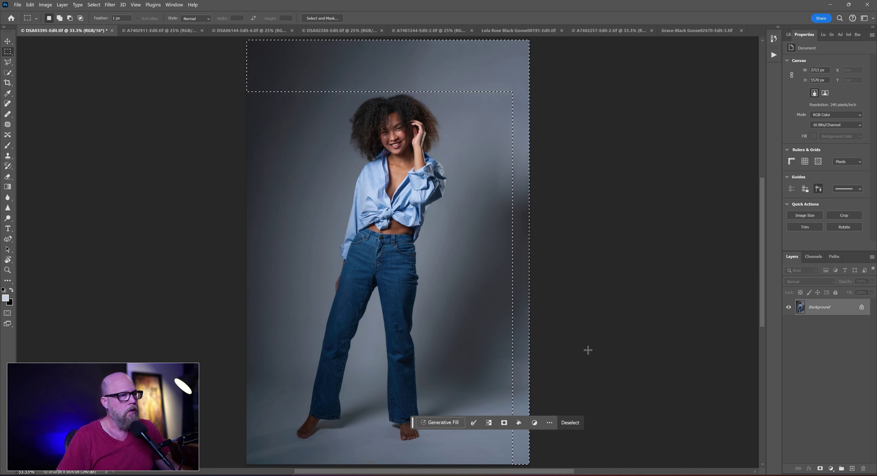
key(ctrl+d)
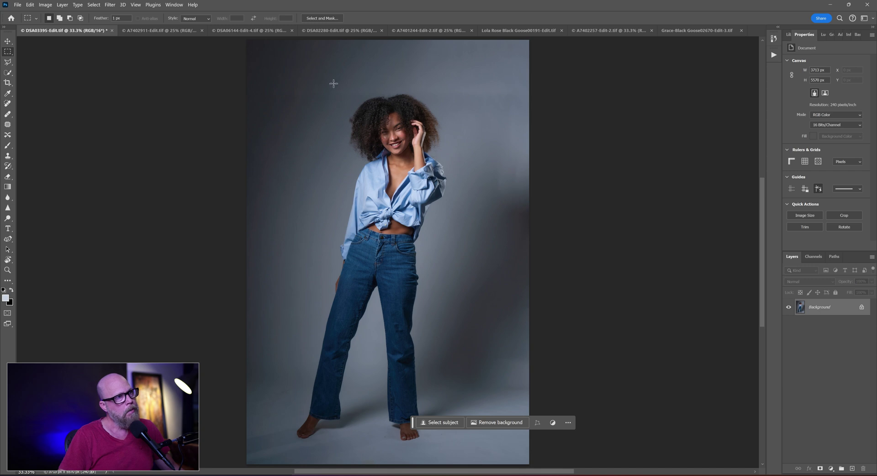
Run the Select Subject Inverse action and set up a 2700 px soft round brush.
click(774, 56)
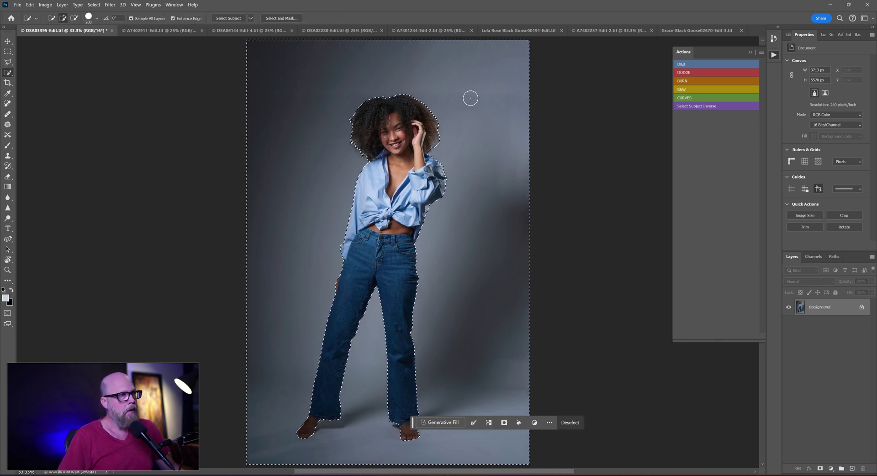
click(7, 146)
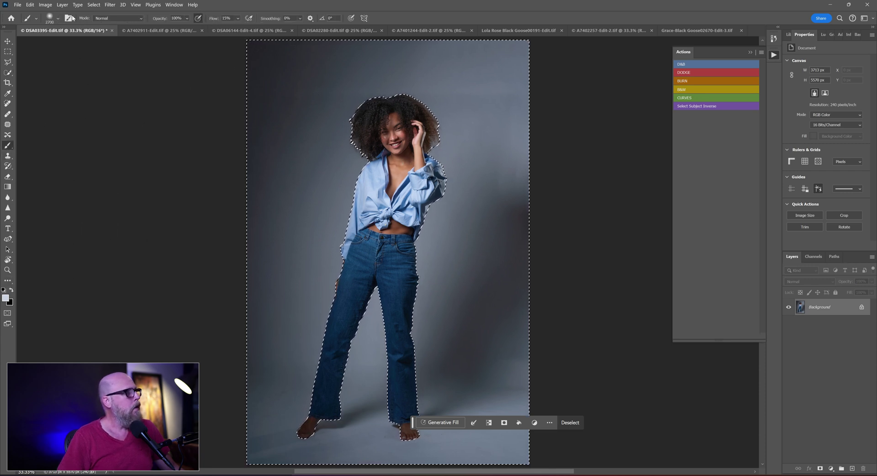
click(55, 19)
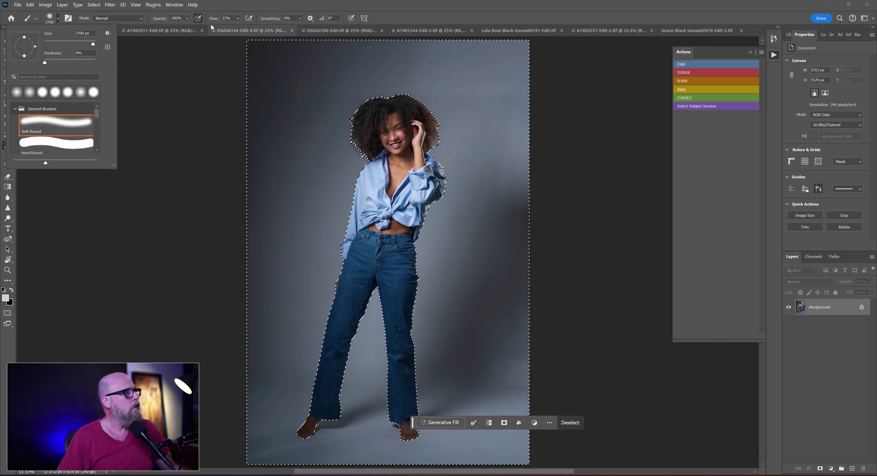
click(265, 8)
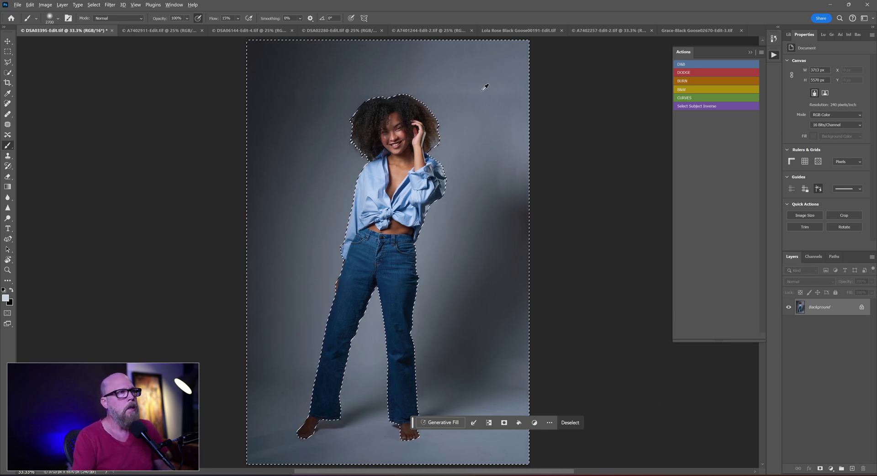
Paint the backdrop with sampled grey-blue and darker backdrop colours, then deselect.
alt+click(491, 74)
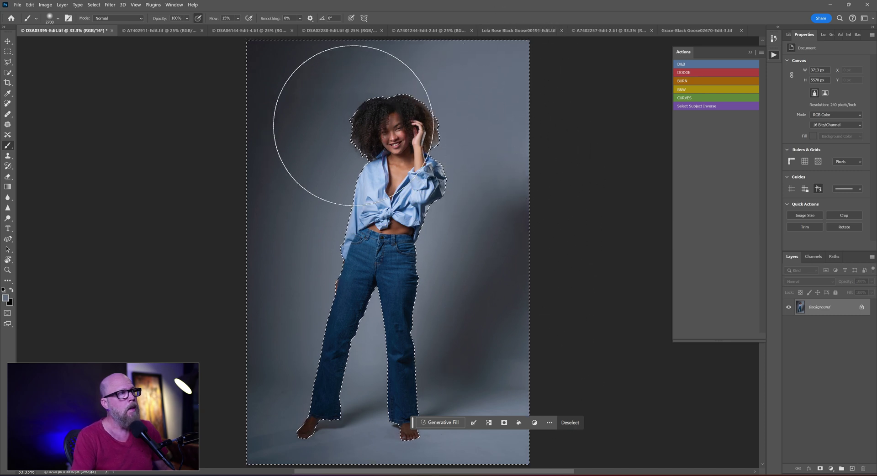
alt+click(379, 67)
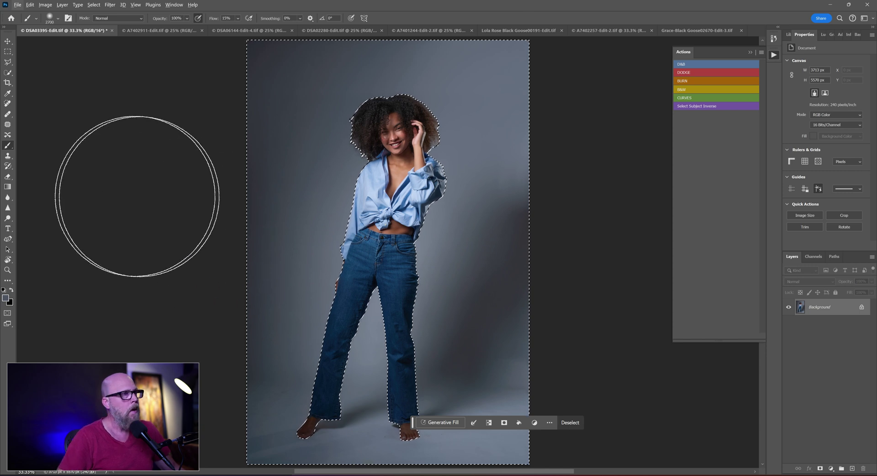
key(m)
key(ctrl+d)
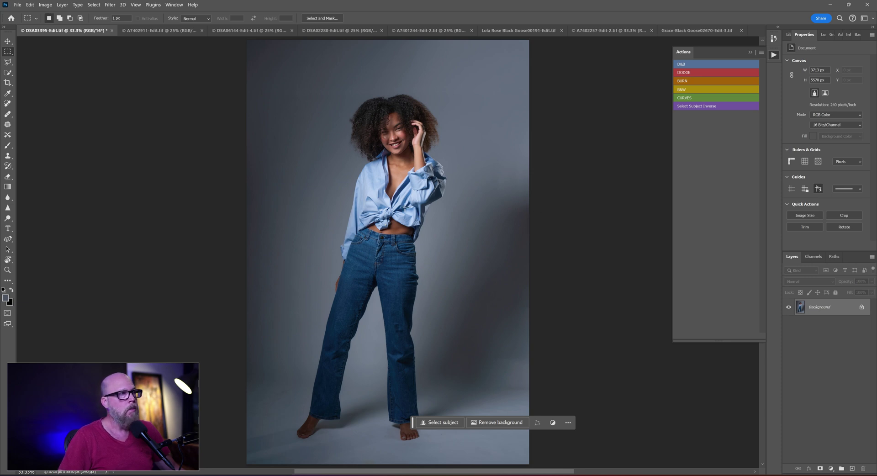
Switch to A7402911-Edit.tif and lasso a freehand outline around the jumping model.
click(163, 32)
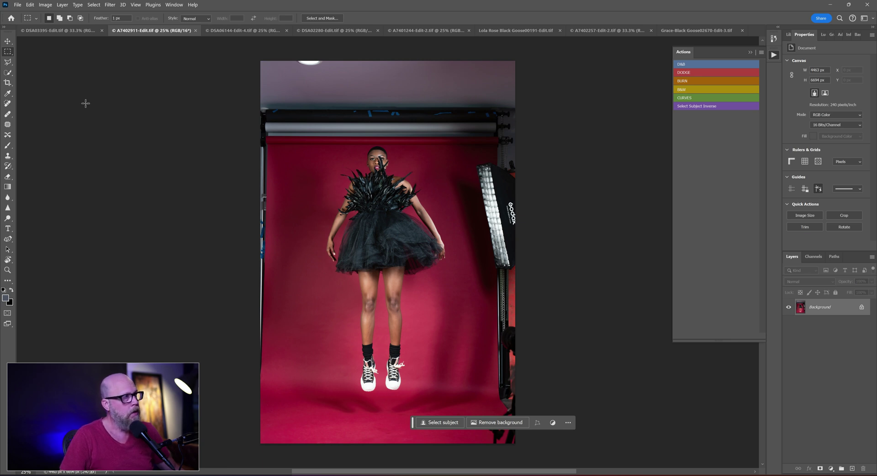
click(8, 62)
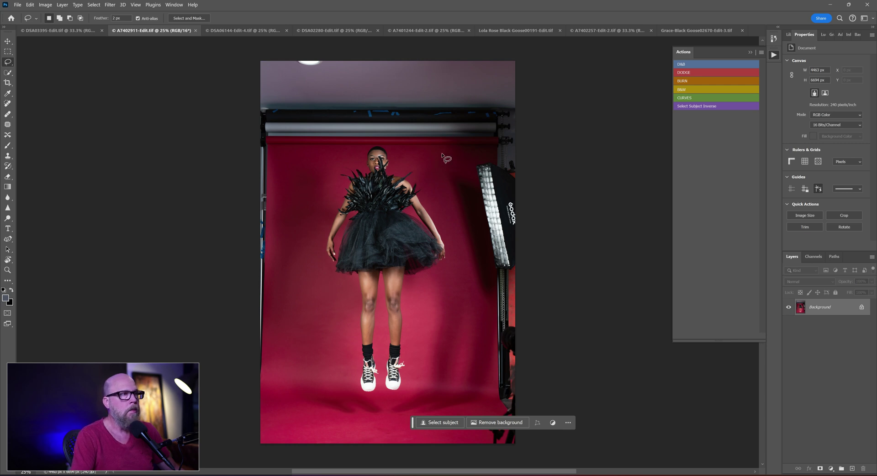
mouse_move(445, 157)
mouse_down()
mouse_move(453, 232)
mouse_move(487, 333)
mouse_move(488, 406)
mouse_move(454, 437)
mouse_move(275, 441)
mouse_move(257, 399)
mouse_move(269, 341)
mouse_move(272, 158)
mouse_move(356, 148)
mouse_up()
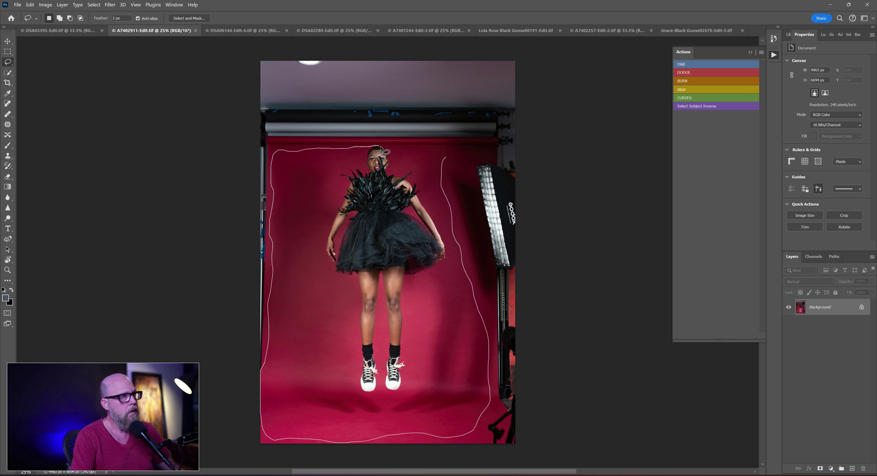
drag(390, 151, 448, 158)
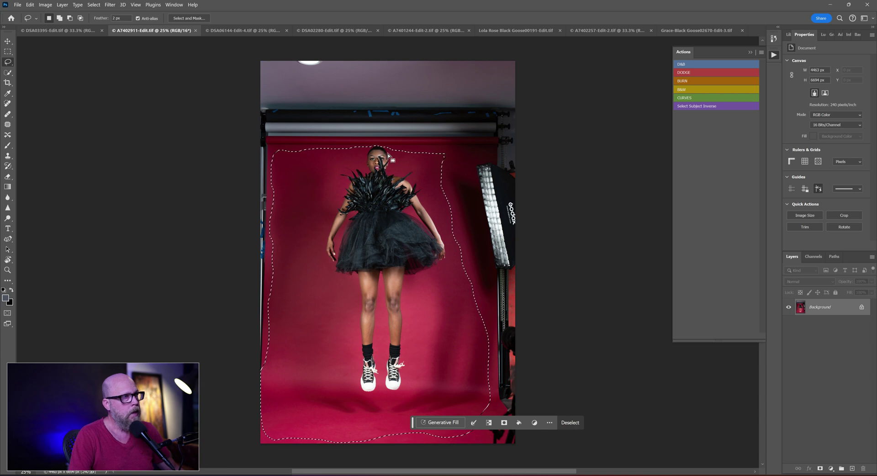
Invert the lasso selection and content-aware fill the ceiling, light and stand with red backdrop.
right_click(383, 180)
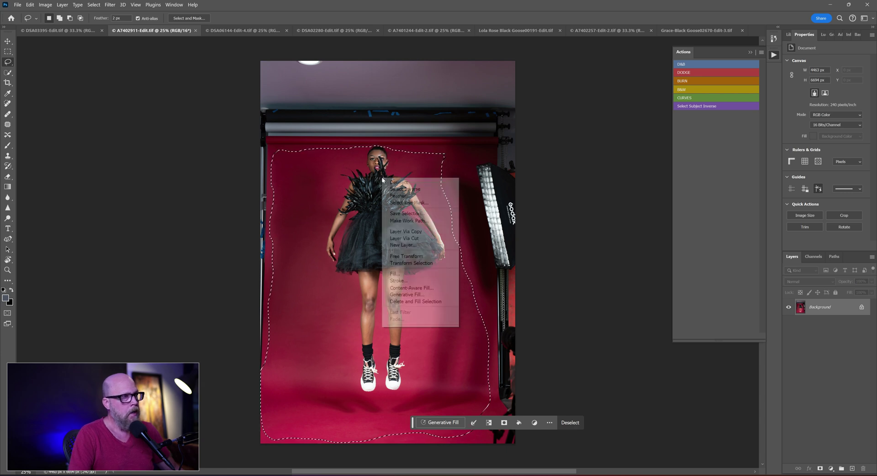
click(410, 190)
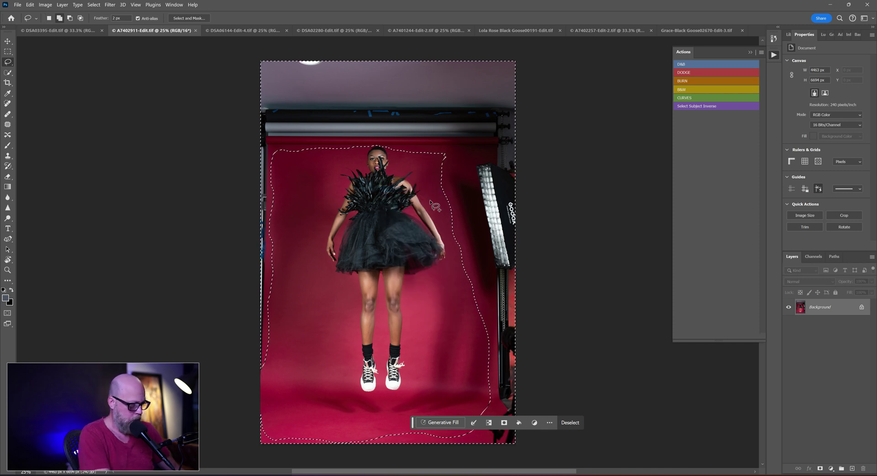
key(shift+BackSpace)
key(Return)
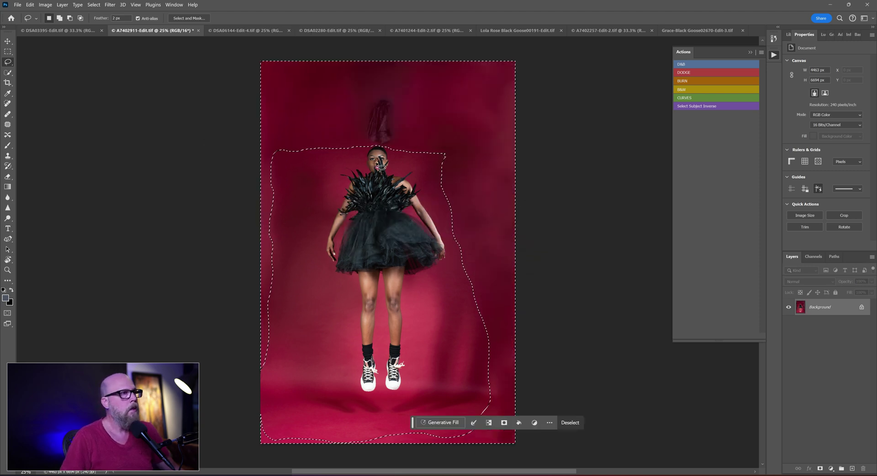
click(501, 172)
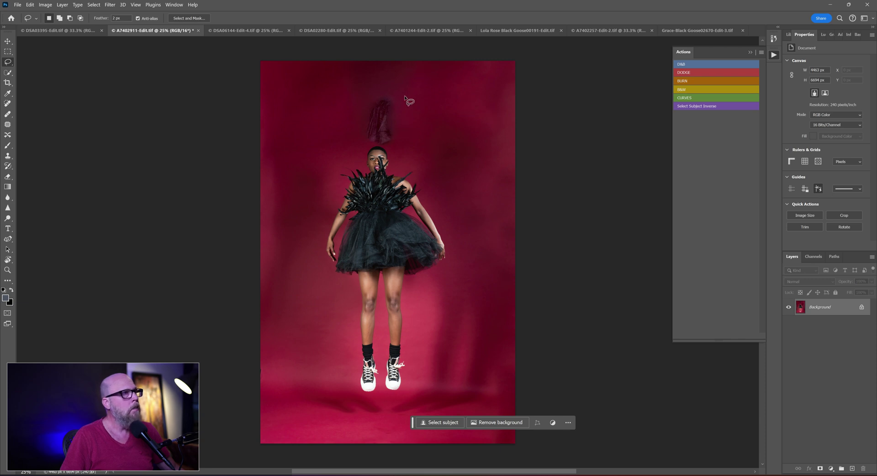
Box the dark shape above the model's head and content-aware fill it away.
mouse_move(402, 91)
mouse_down()
mouse_move(396, 131)
mouse_move(361, 137)
mouse_up()
click(10, 54)
drag(401, 97, 356, 146)
key(shift+BackSpace)
key(Return)
key(ctrl+d)
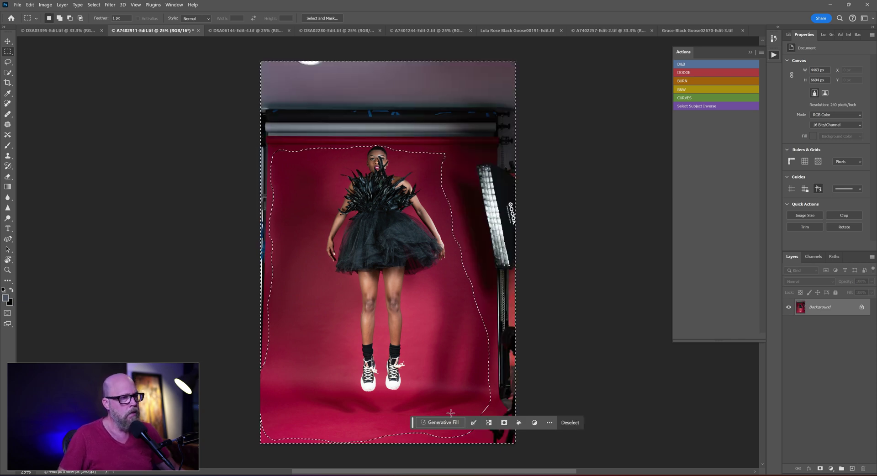
Generate seamless red backdrop for the selected edges with an empty-prompt Generative Fill.
click(449, 425)
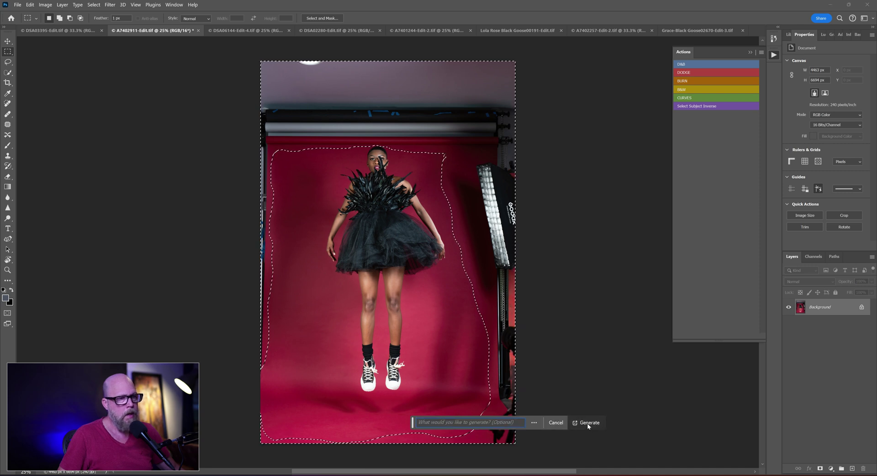
key(Return)
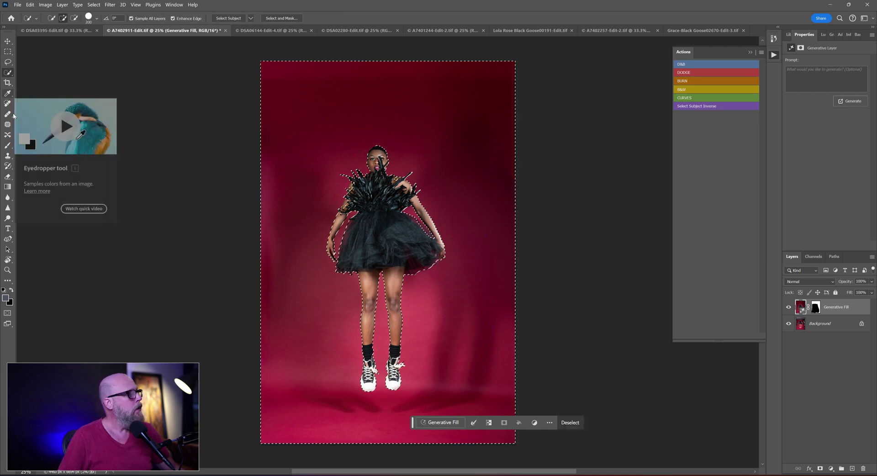
Paint dark red over the backdrop on new Layer 1, then switch to DSA06144-Edit-4.tif.
click(7, 145)
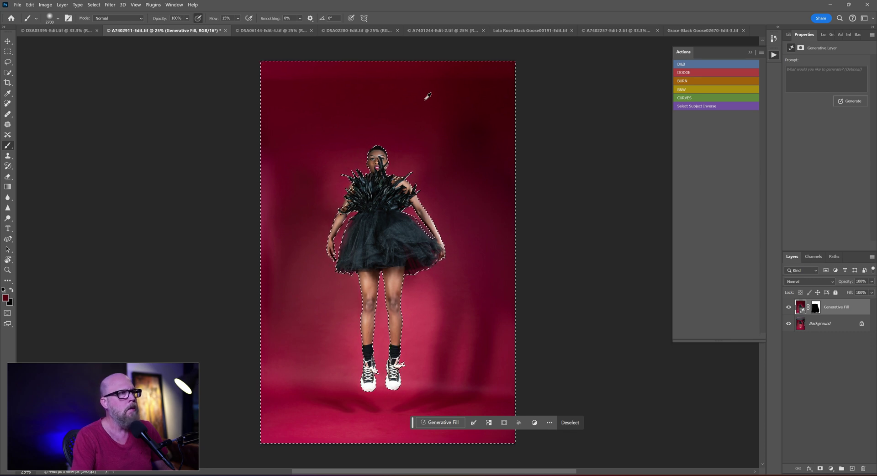
key(ctrl+shift+alt+n)
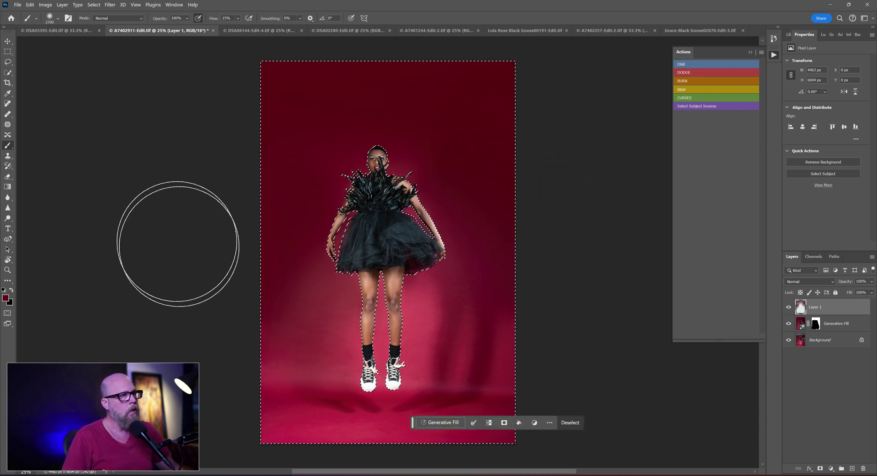
key(m)
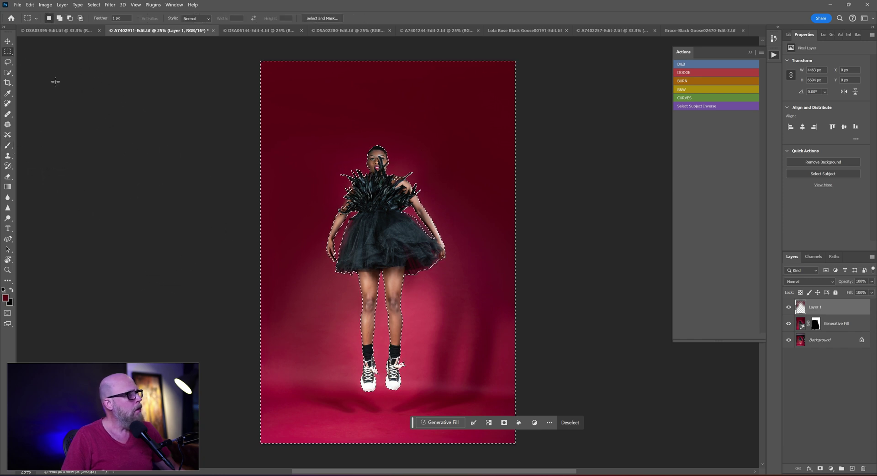
key(ctrl+d)
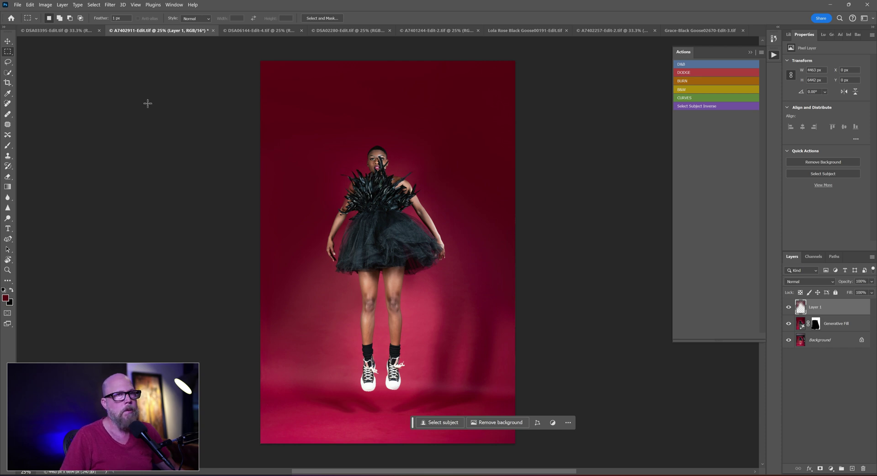
click(254, 32)
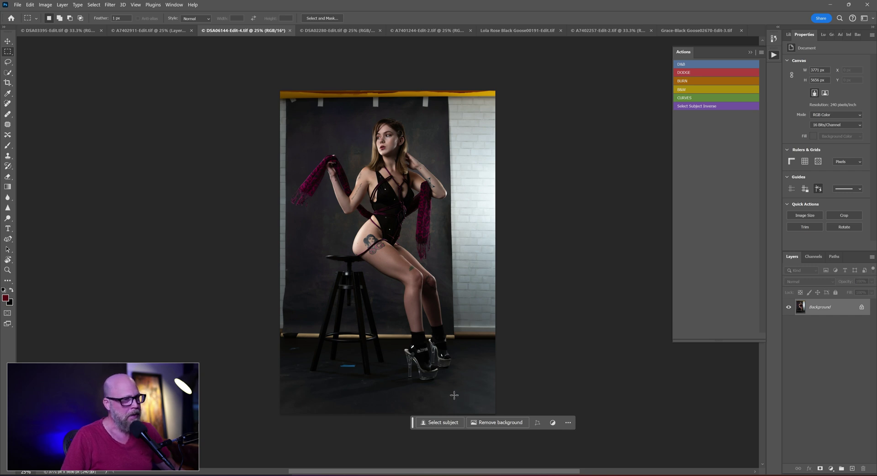
Draw two trial rectangular strip selections and discard each, clearing the marquee.
drag(455, 411, 440, 252)
click(468, 351)
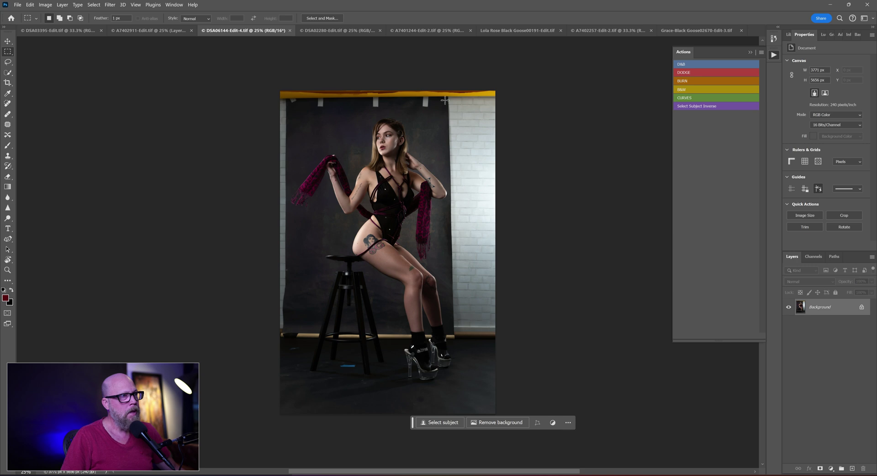
drag(447, 100, 289, 112)
click(450, 406)
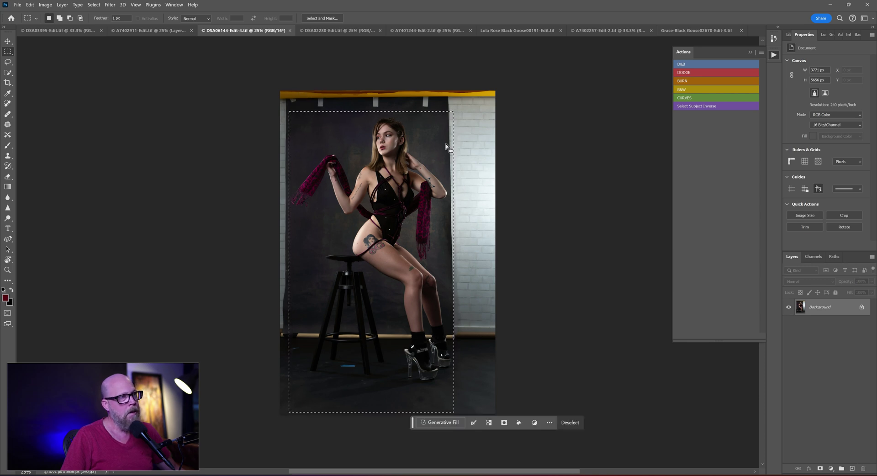
click(225, 207)
Lasso a freehand outline around the grey backdrop, seated model and floor, excluding the brick wall.
click(6, 64)
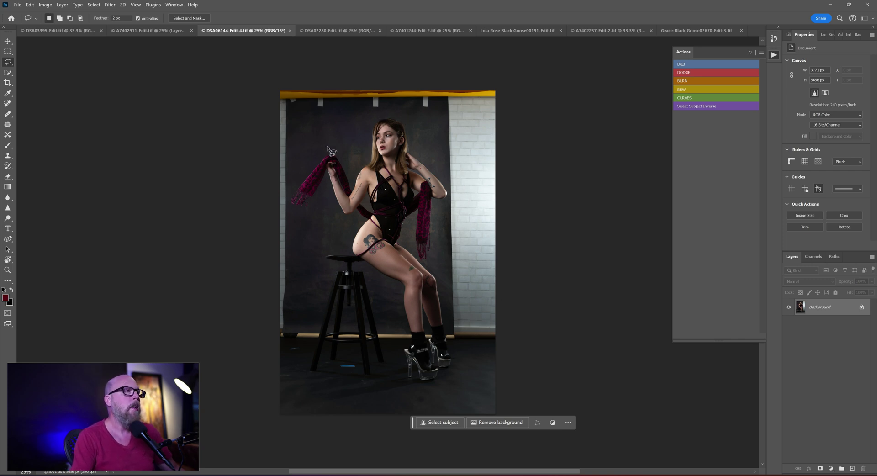
drag(290, 117, 295, 119)
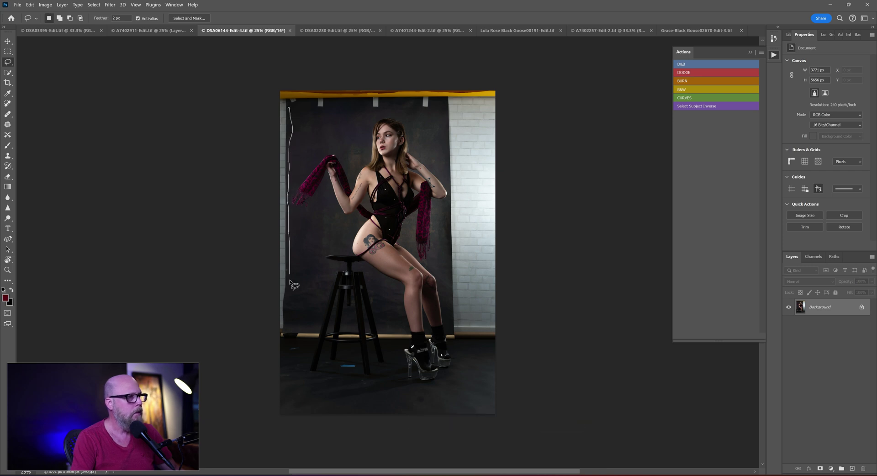
mouse_move(288, 297)
mouse_down()
mouse_move(330, 426)
mouse_move(487, 351)
mouse_up()
drag(329, 117, 330, 118)
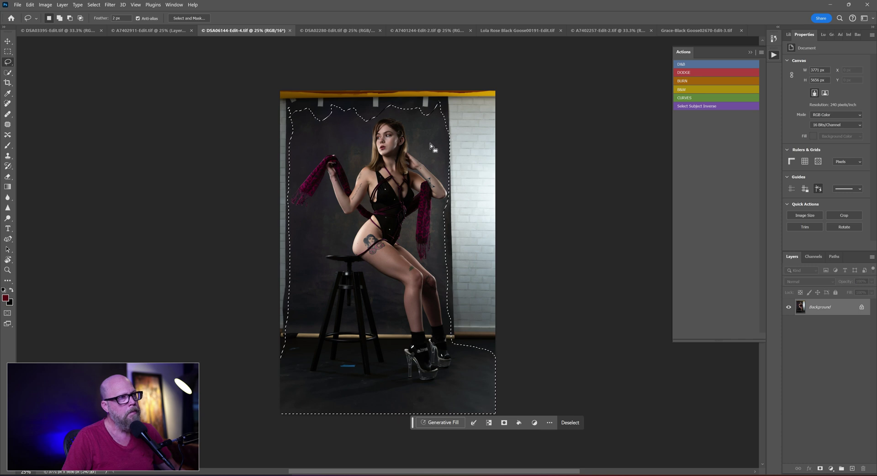
Try subtracting the area right of the head with Quick Selection, then undo it.
click(8, 72)
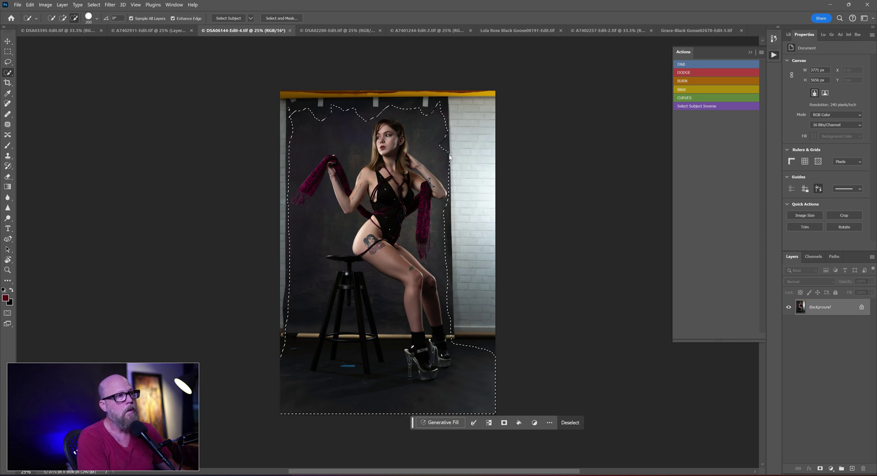
alt+click(450, 156)
key(ctrl+z)
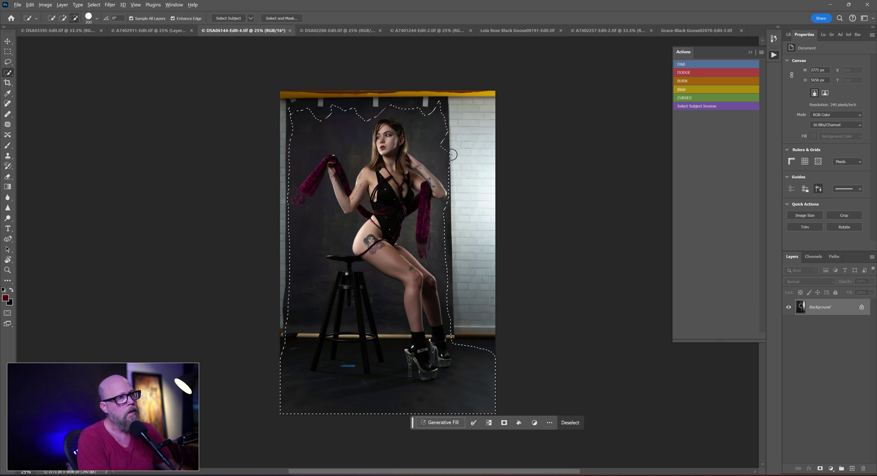
Invert the selection, content-aware fill the brick wall, top bar and left edge, then deselect.
right_click(416, 215)
click(436, 228)
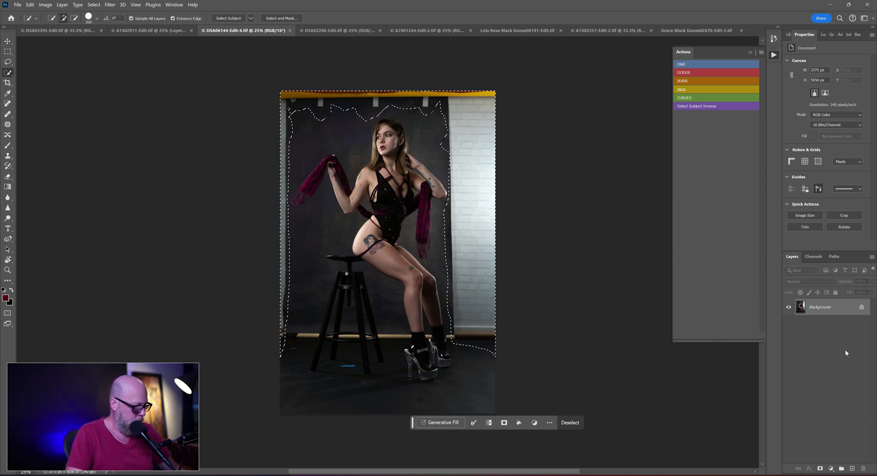
key(shift+BackSpace)
key(Return)
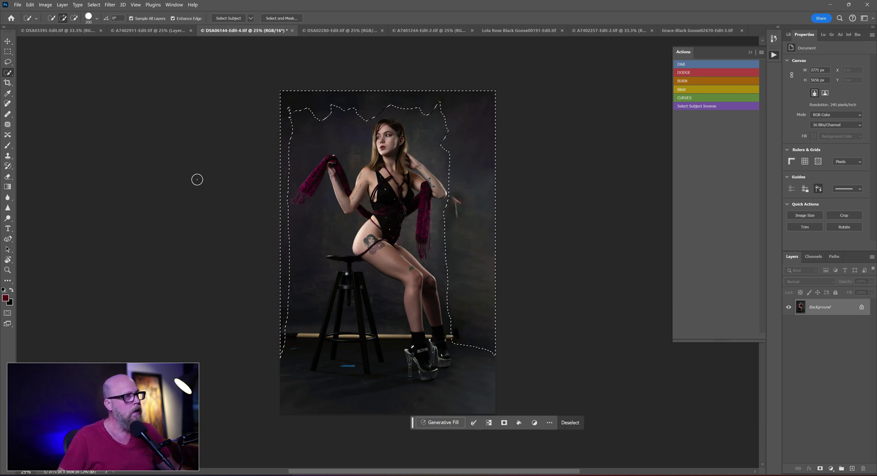
key(m)
key(ctrl+d)
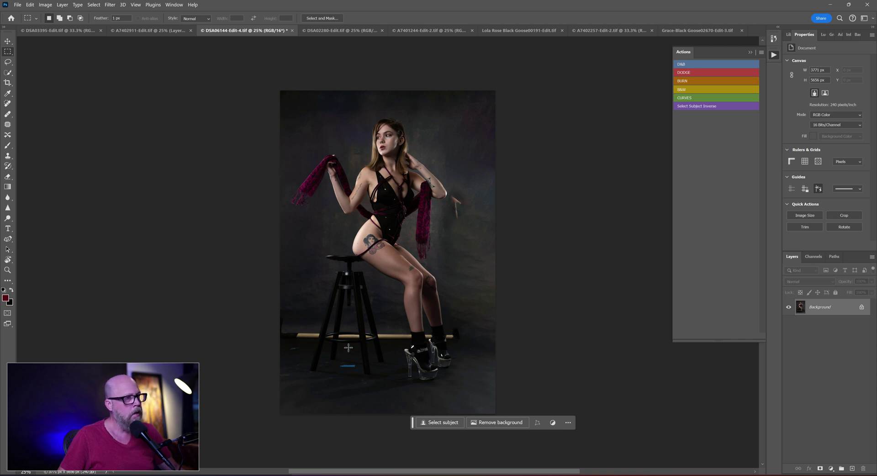
Remove the light and green streaks right of the model's arm with healing and cloning.
click(10, 105)
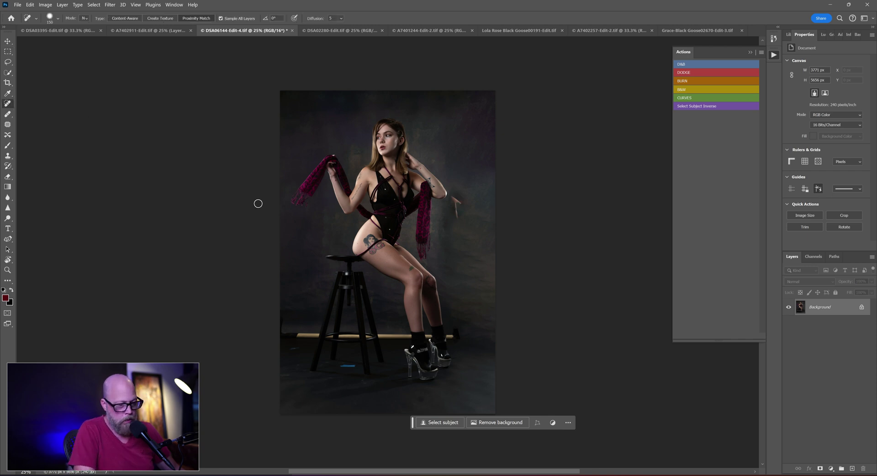
key(bracketright)
key(bracketright)
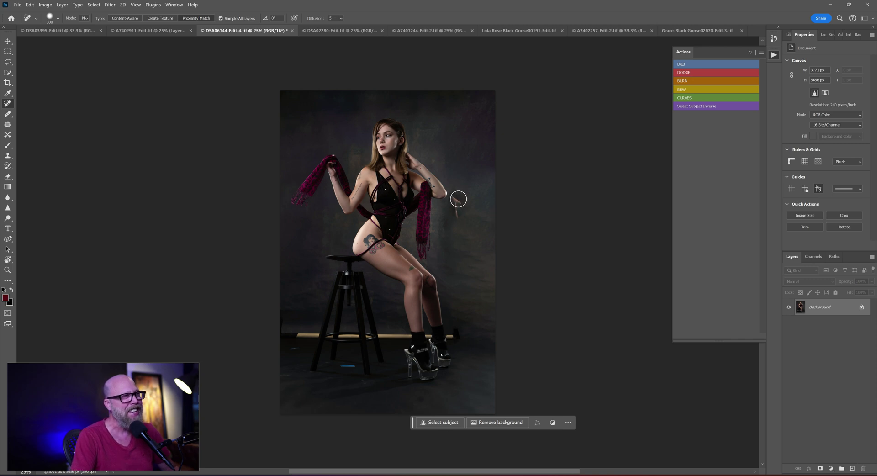
drag(458, 198, 455, 209)
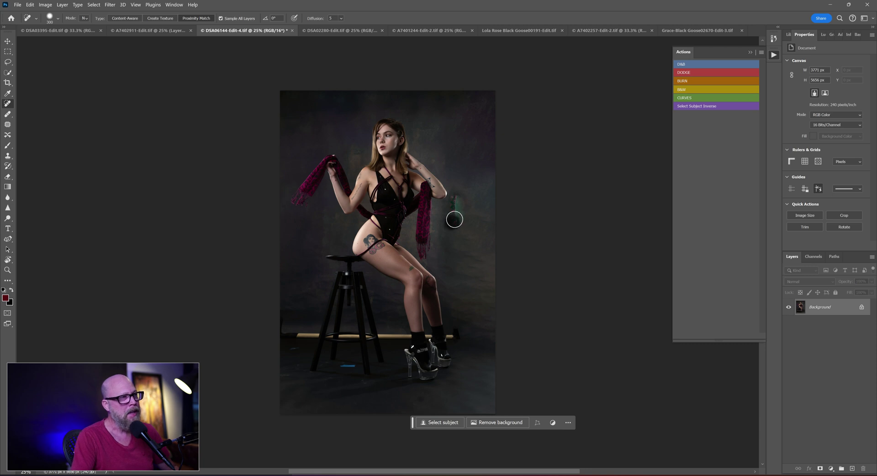
click(6, 157)
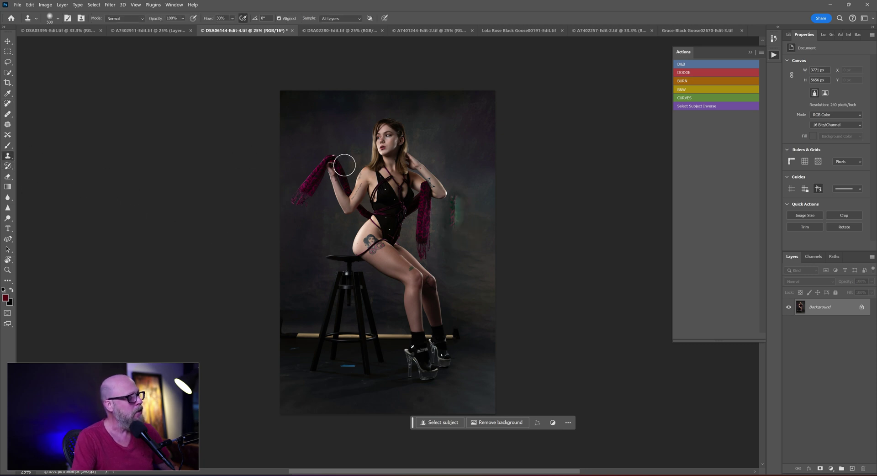
alt+click(464, 230)
mouse_move(456, 229)
mouse_down()
mouse_move(451, 220)
mouse_move(461, 198)
mouse_up()
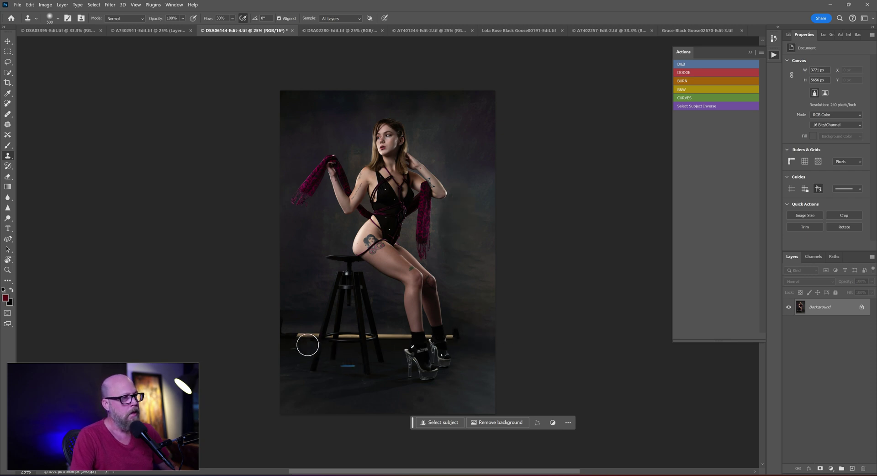
Clone the lit floor bar to the left edge at size 250, then revert to the original.
key(bracketleft)
key(bracketleft)
key(bracketleft)
key(bracketleft)
key(bracketleft)
key(bracketleft)
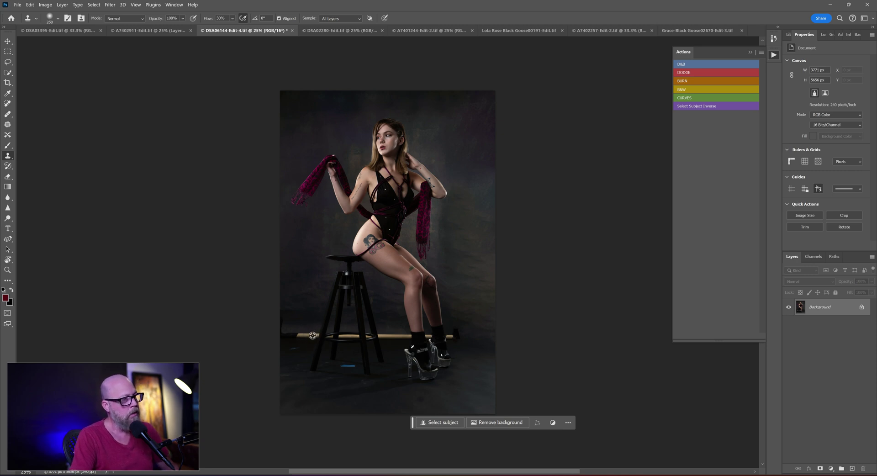
alt+click(313, 336)
drag(295, 336, 287, 336)
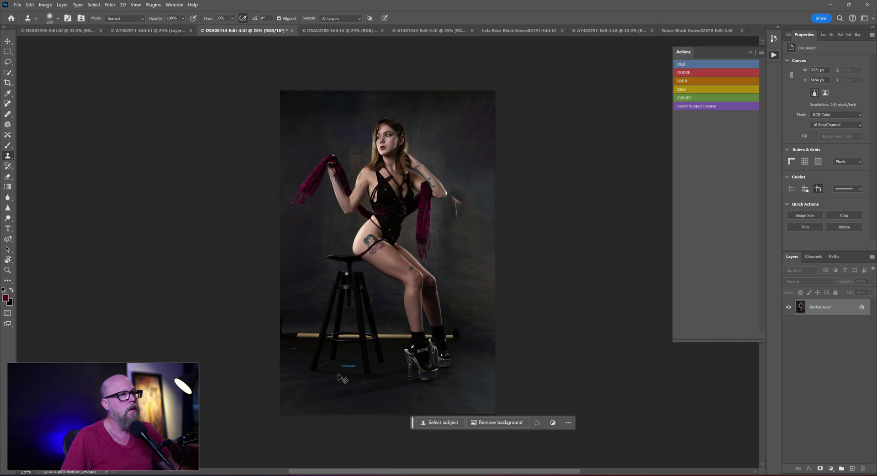
key(ctrl+z)
key(ctrl+z)
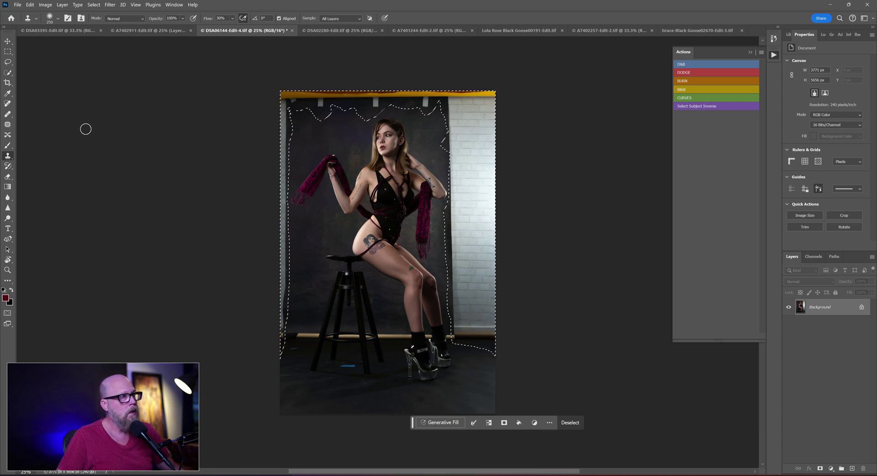
Generate a promptless Generative Fill over the selected surroundings of the seated model.
click(449, 423)
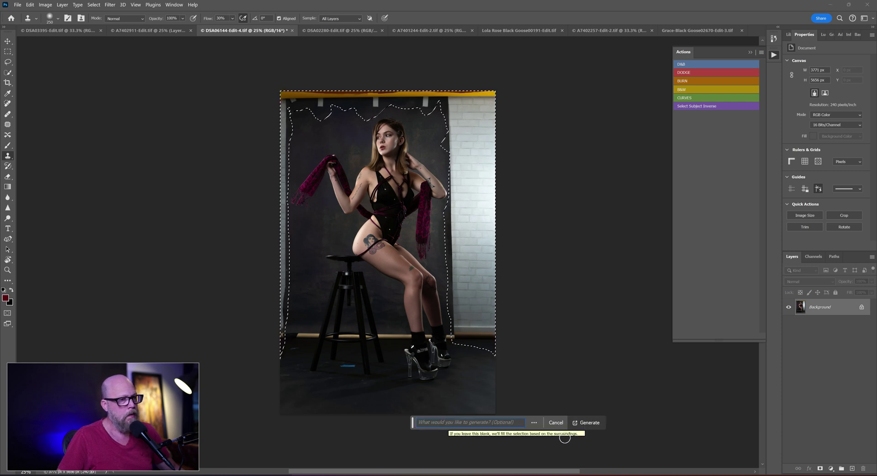
click(585, 423)
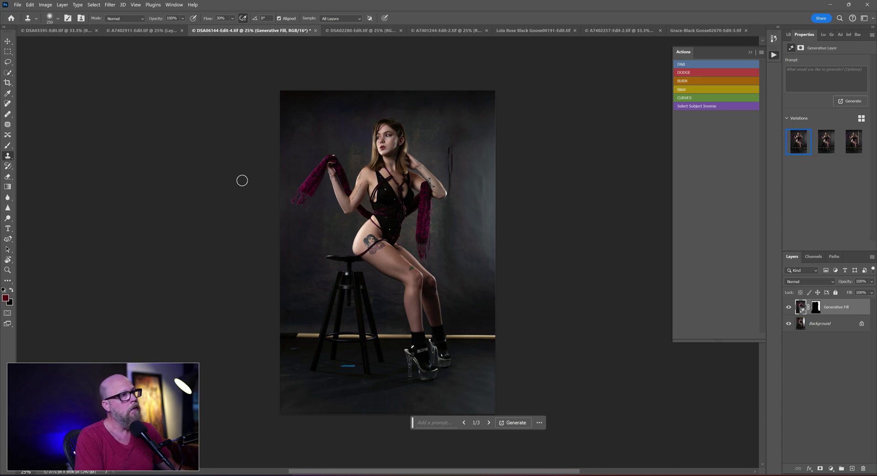
In DSA02280, box the blue-dress model and floor, invert the selection, and bring up Content-Aware fill.
click(351, 30)
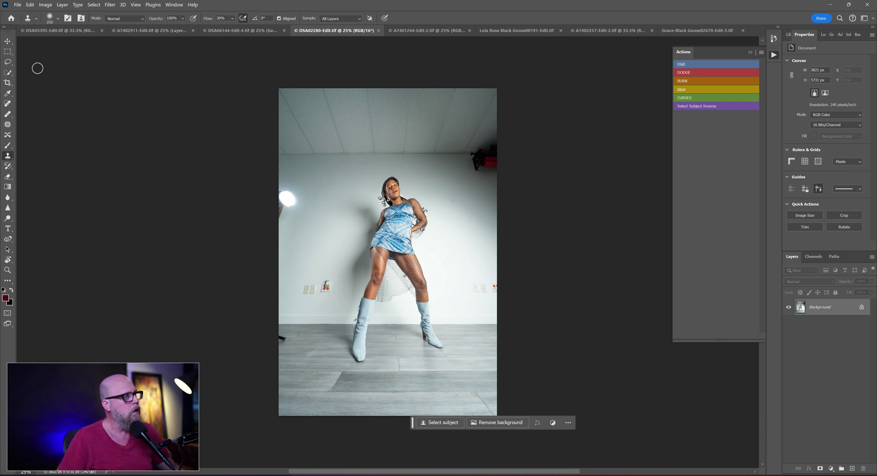
click(7, 51)
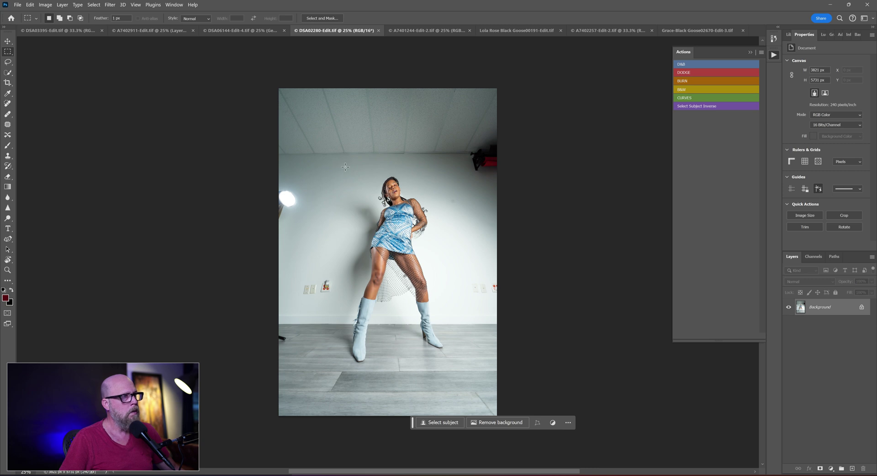
drag(337, 156, 468, 372)
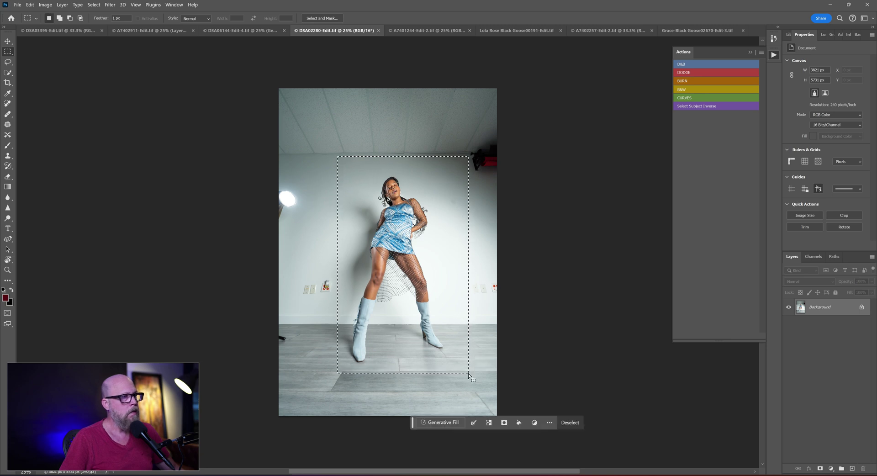
right_click(455, 244)
click(465, 253)
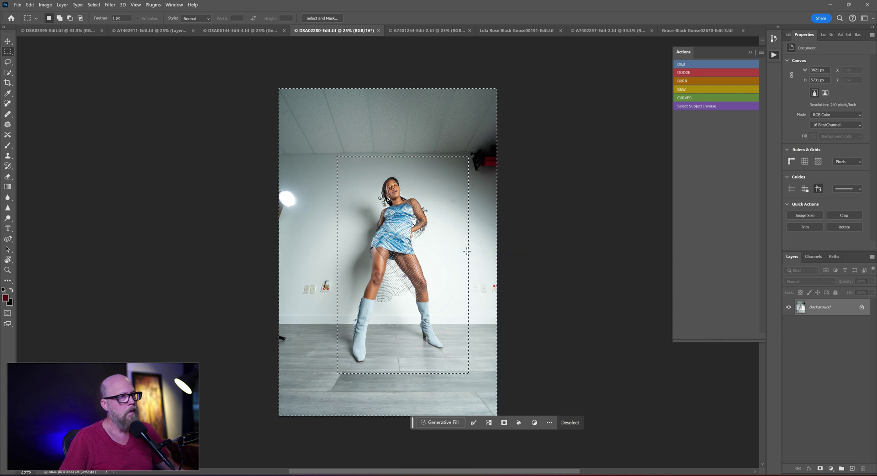
key(shift+BackSpace)
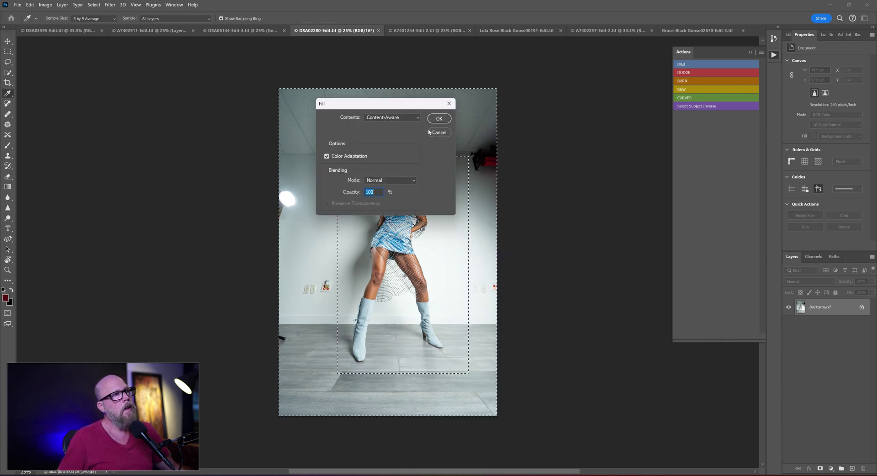
Apply the content-aware fill, deselect, and crop the blue-dress photo to 4:5.
click(431, 116)
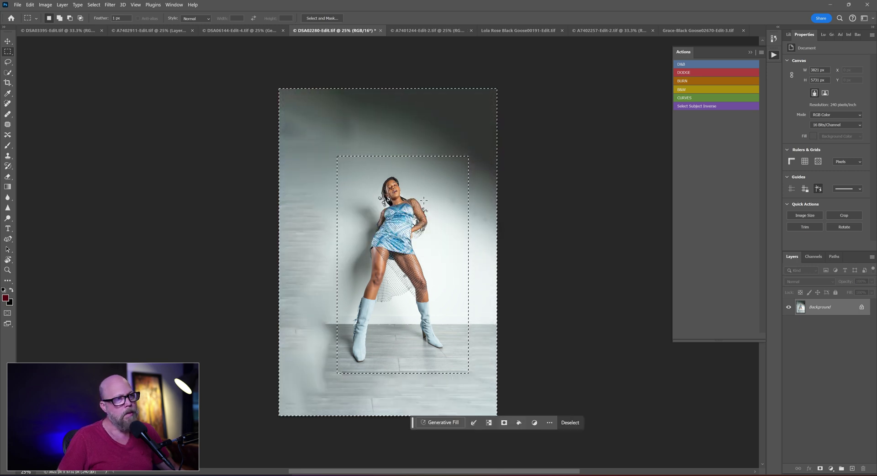
key(ctrl+d)
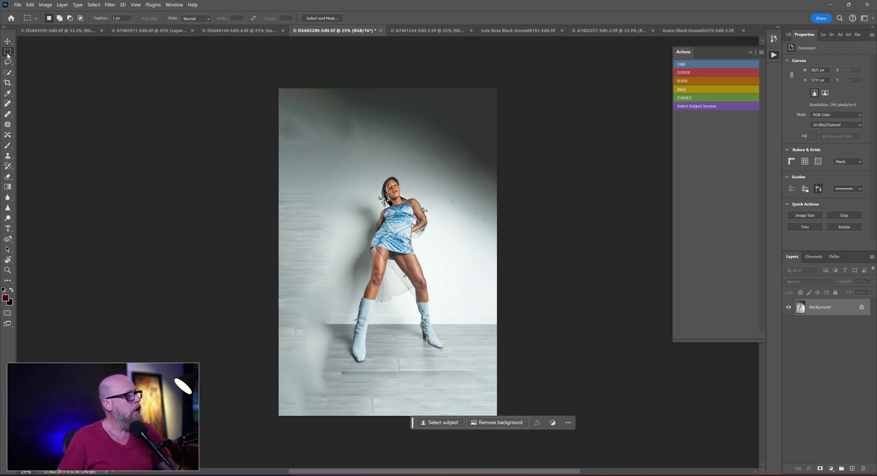
click(8, 82)
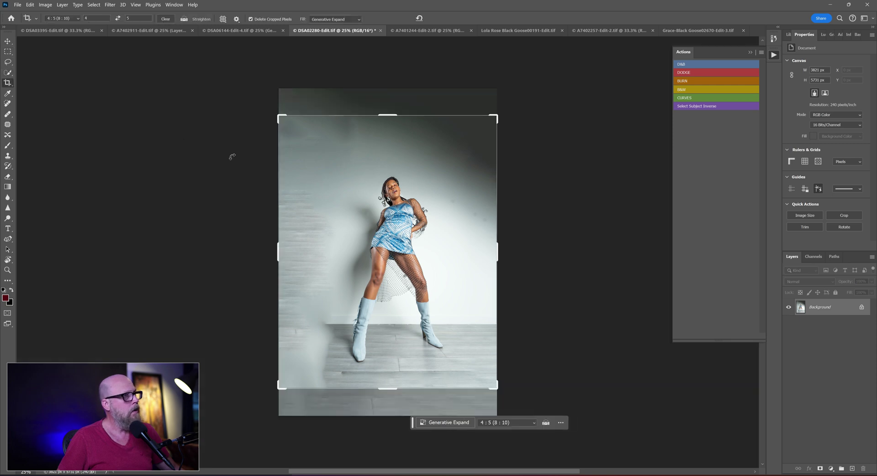
drag(401, 119, 401, 133)
drag(397, 378, 396, 370)
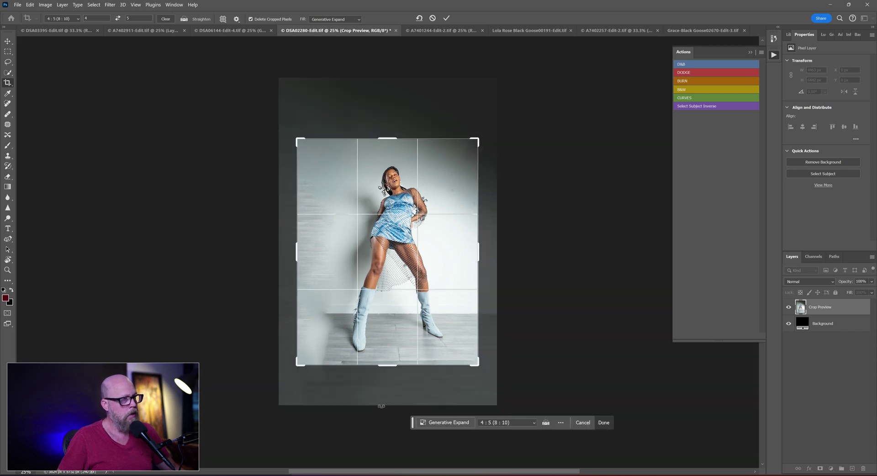
drag(417, 304, 408, 304)
key(Return)
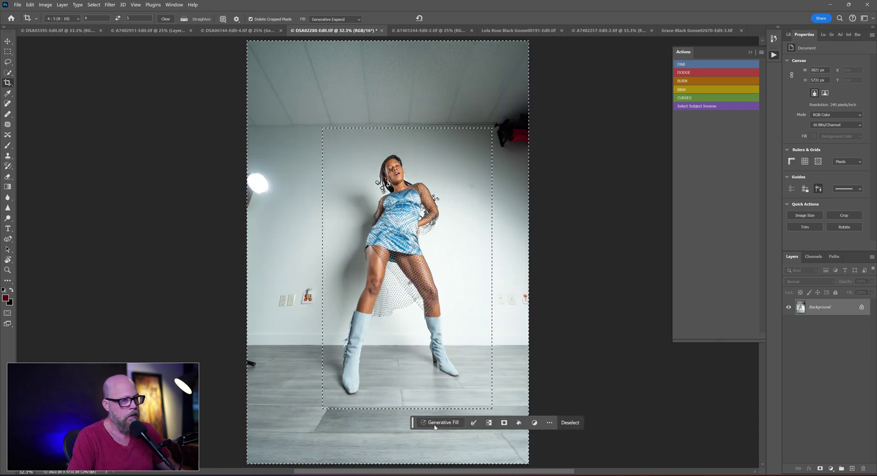
Generative-fill the blue-dress surroundings, crop to 4:5 with a lowered top, then move to A7401244-Edit-2.tif.
click(435, 423)
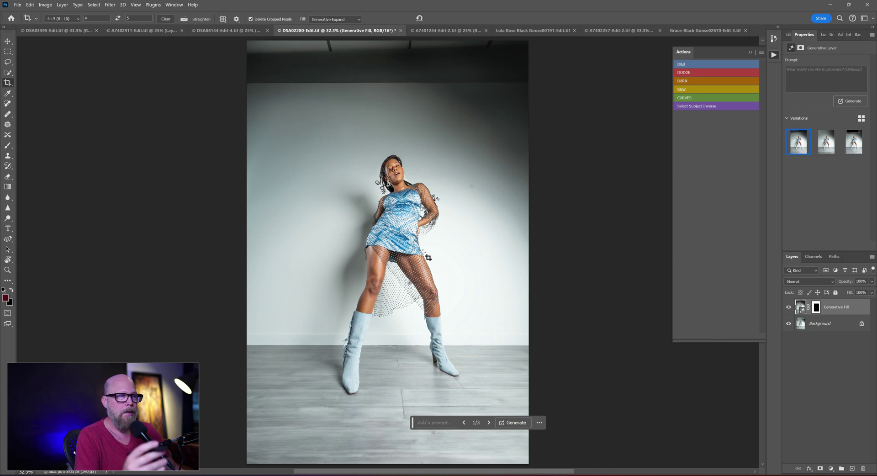
click(7, 51)
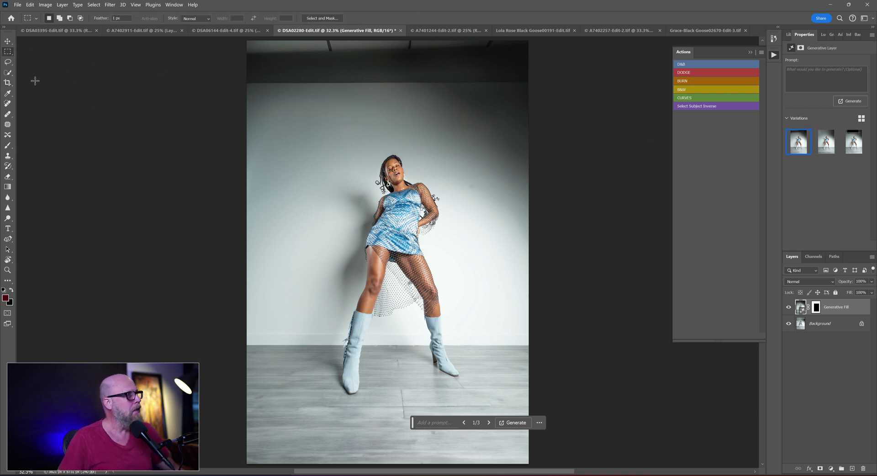
click(8, 83)
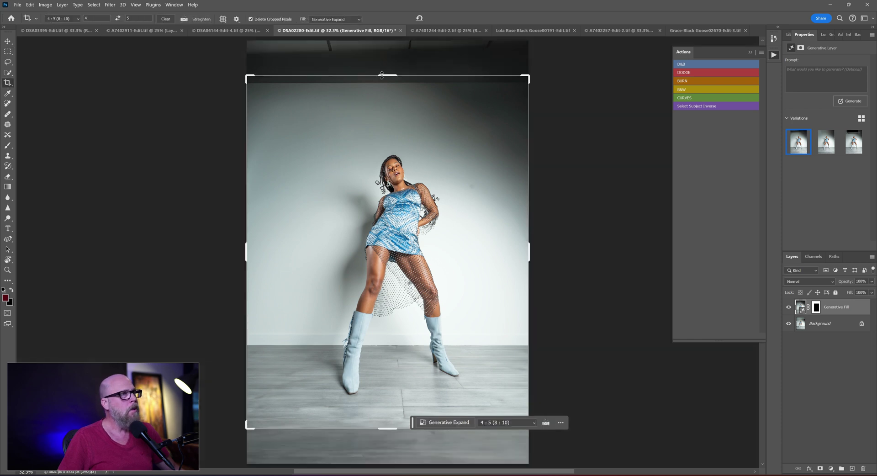
drag(382, 75, 382, 112)
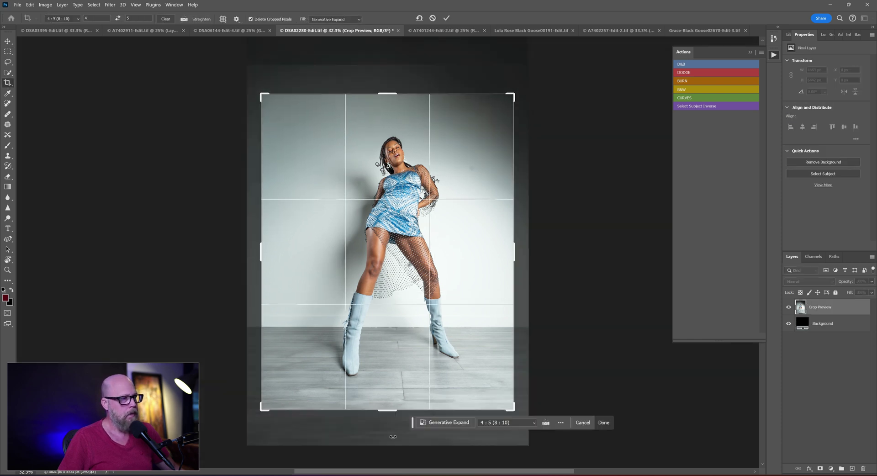
mouse_move(408, 339)
mouse_down()
mouse_move(420, 315)
mouse_move(408, 326)
mouse_up()
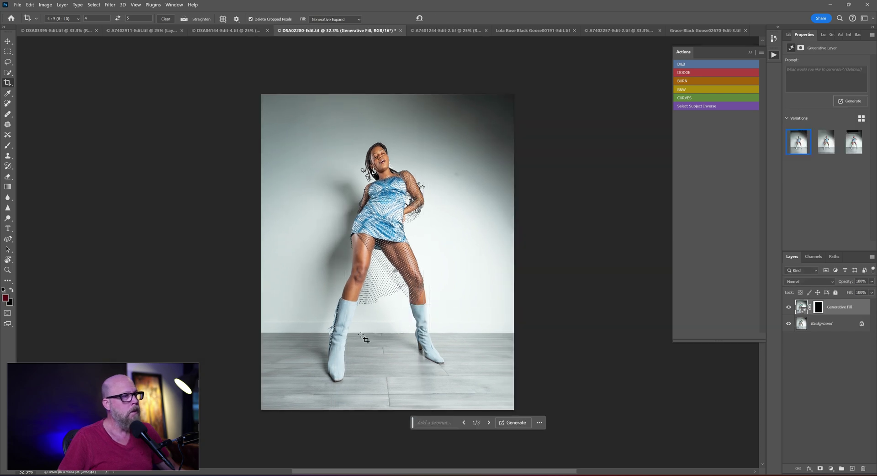
key(ctrl+Tab)
key(m)
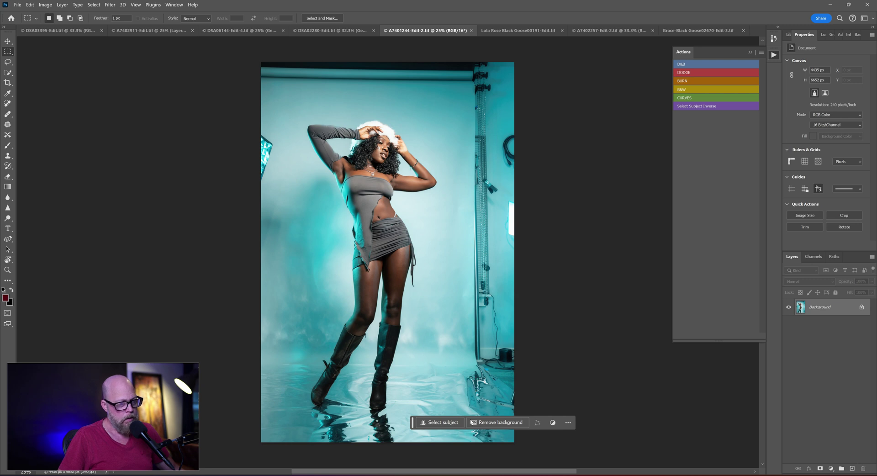
Box the teal-backdrop model excluding the light stand, then content-aware fill everything outside.
drag(464, 439, 464, 312)
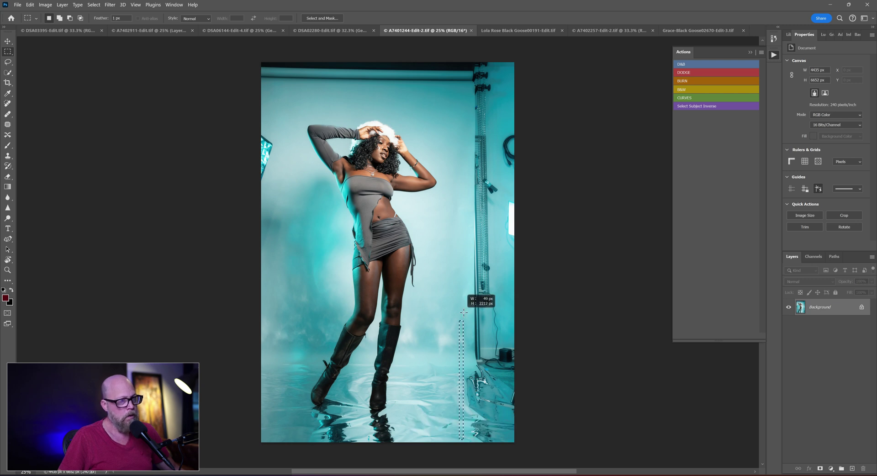
drag(439, 118, 283, 80)
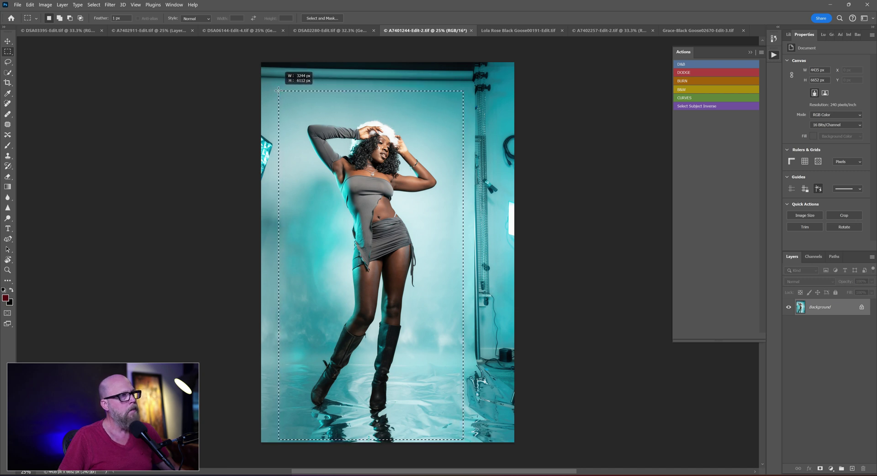
drag(277, 90, 277, 90)
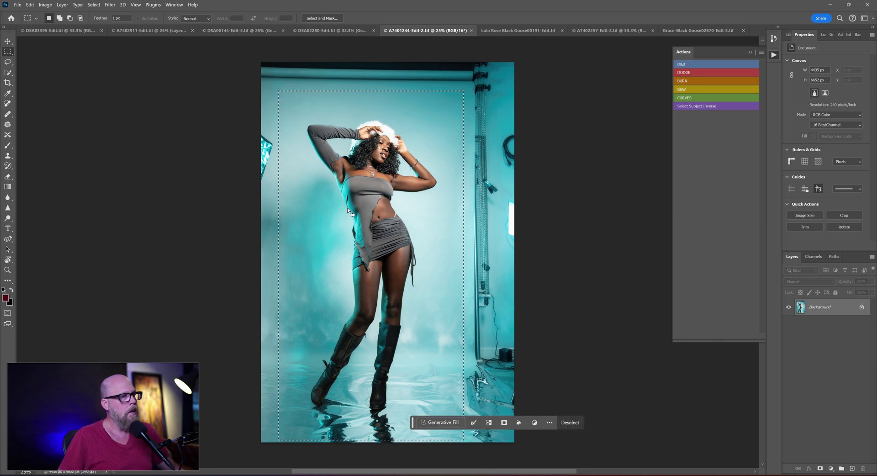
key(shift+BackSpace)
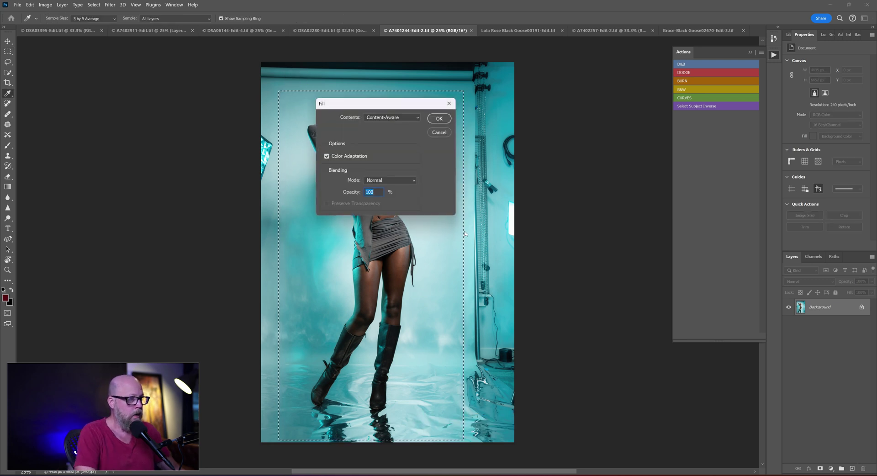
key(Escape)
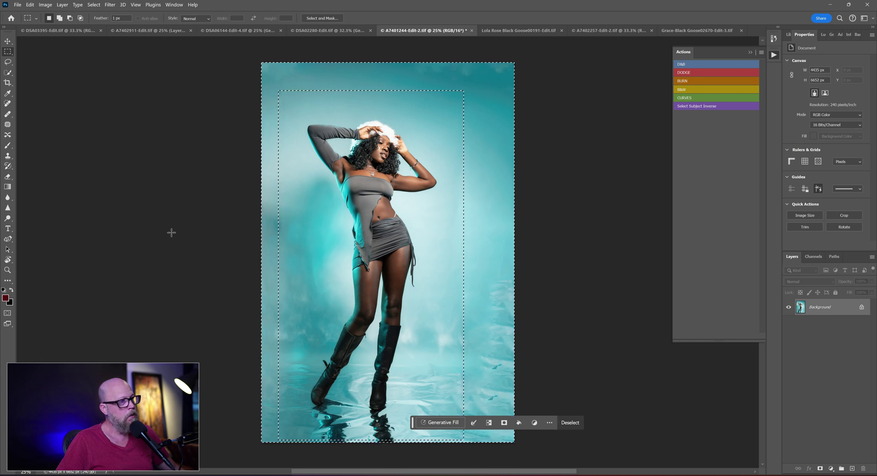
Undo the content-aware result and generate a promptless Generative Fill around the teal-backdrop model.
click(205, 249)
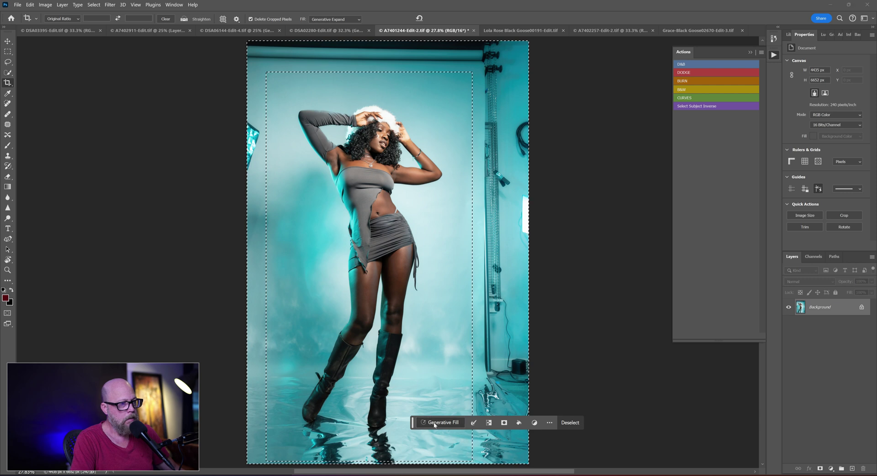
click(435, 424)
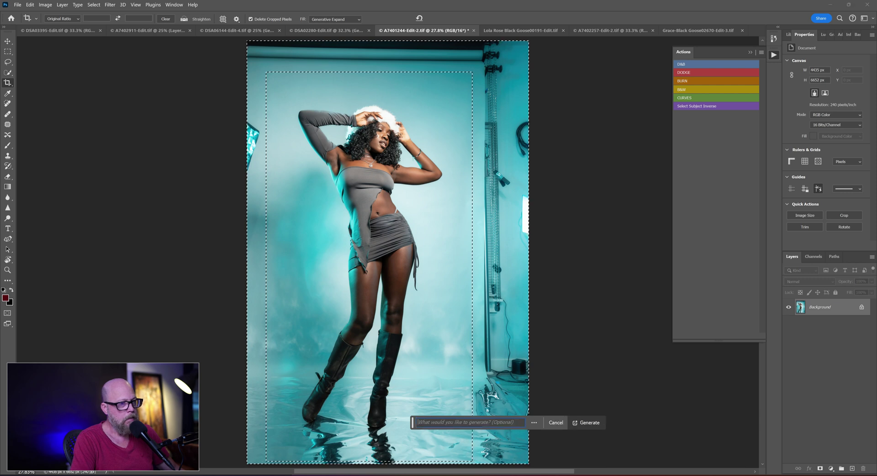
click(588, 422)
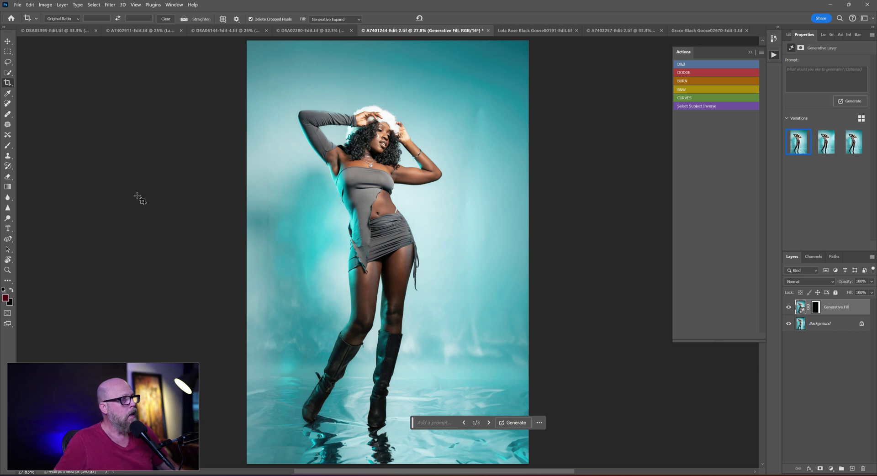
Crop the teal portrait inward from the top-right at original ratio, Generative Expand filling the left gap.
click(7, 83)
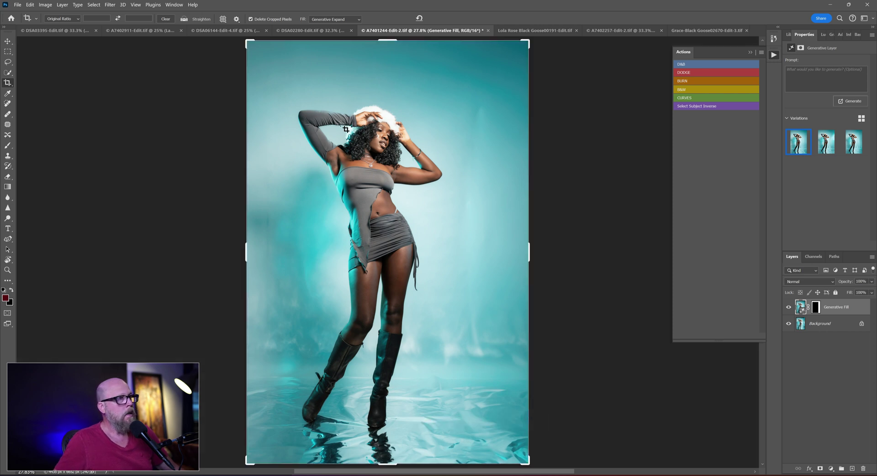
drag(529, 40, 507, 51)
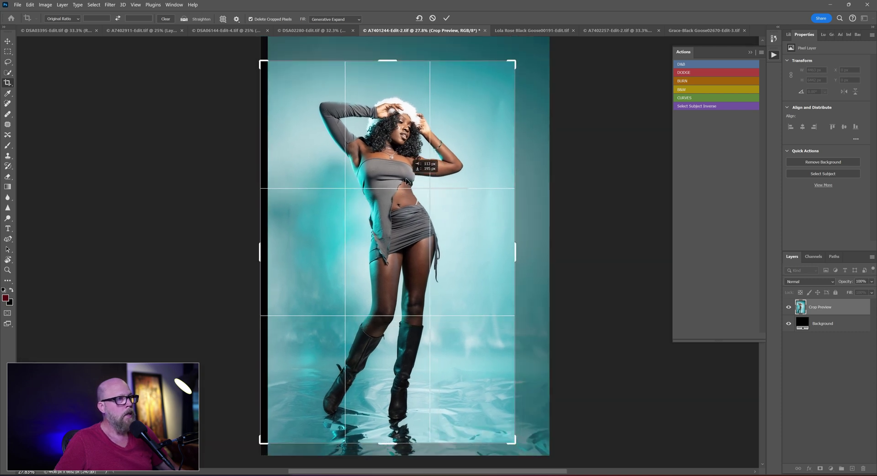
key(Return)
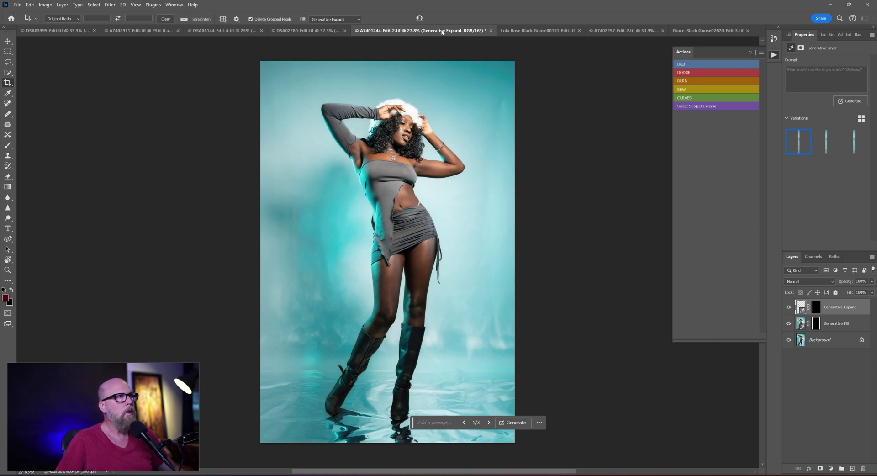
On the pink-backdrop portrait, marquee a rectangle just inside the photo's edges.
click(554, 33)
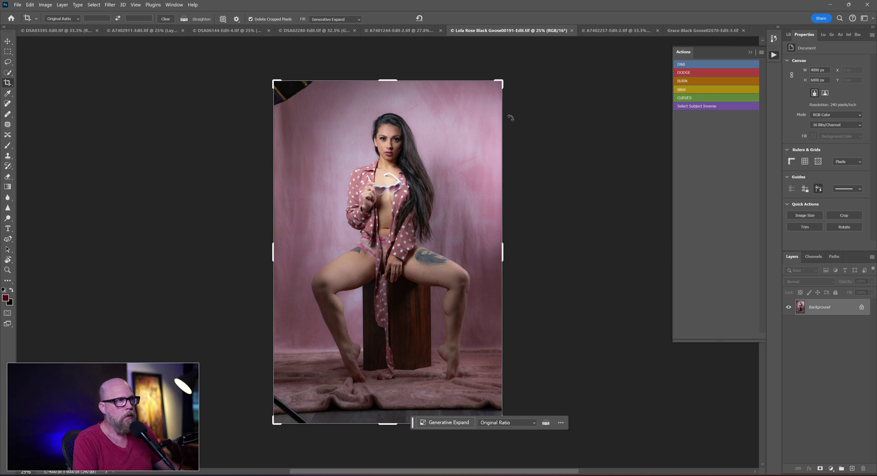
click(7, 51)
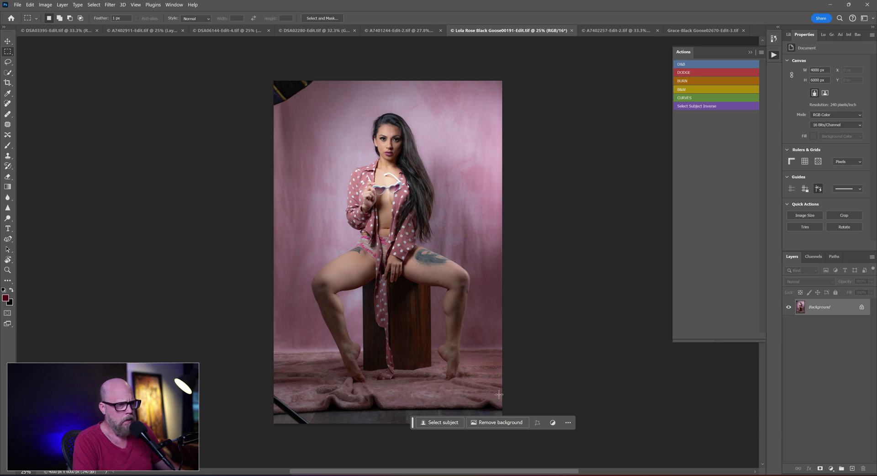
drag(510, 398, 289, 101)
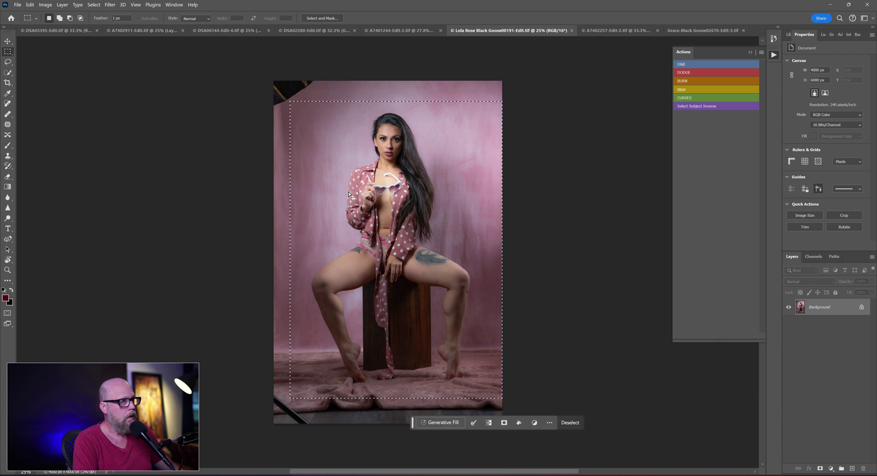
Invert to the outer border, content-aware fill it, and deselect.
right_click(383, 244)
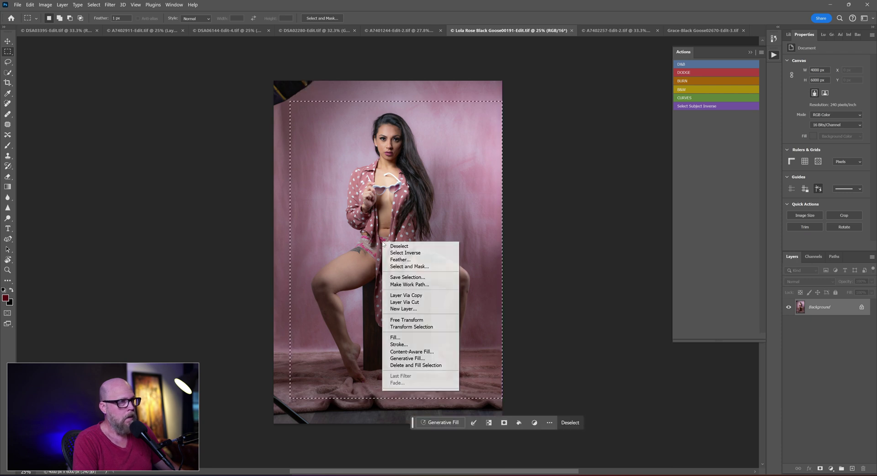
click(417, 251)
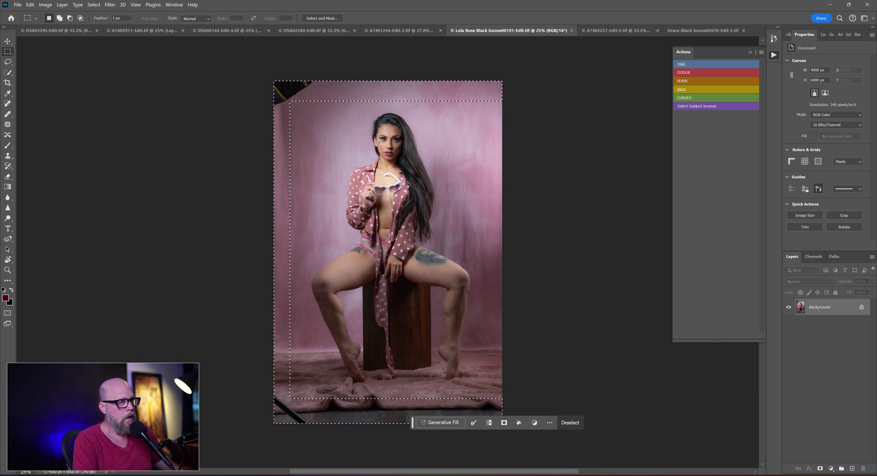
key(shift+BackSpace)
click(439, 118)
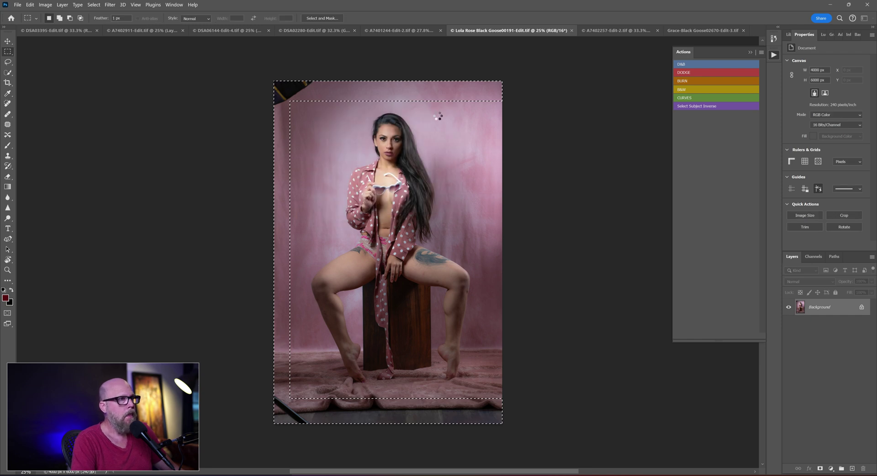
key(ctrl+d)
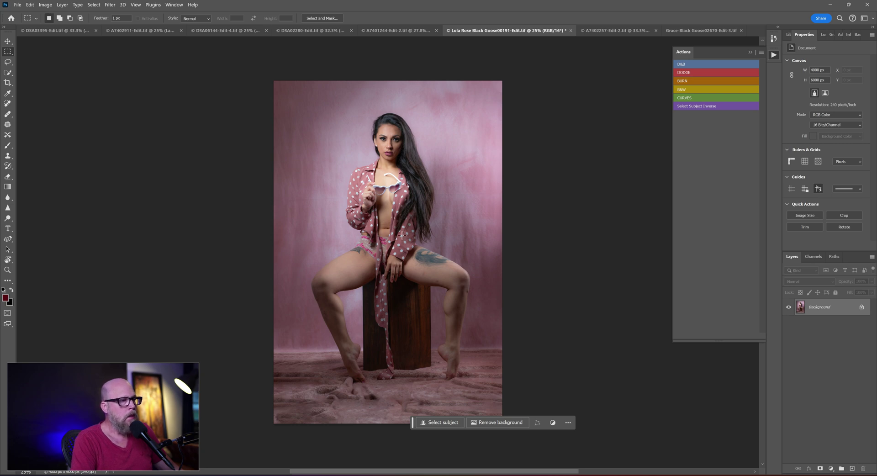
Swap the border's content-aware fill for a prompt-less Generative Fill, then bring up A7402257-Edit-2.tif.
key(ctrl+shift+d)
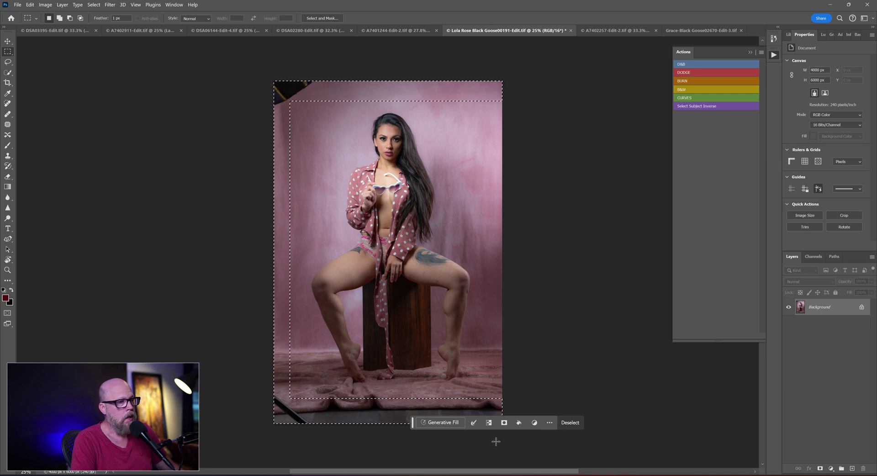
click(441, 423)
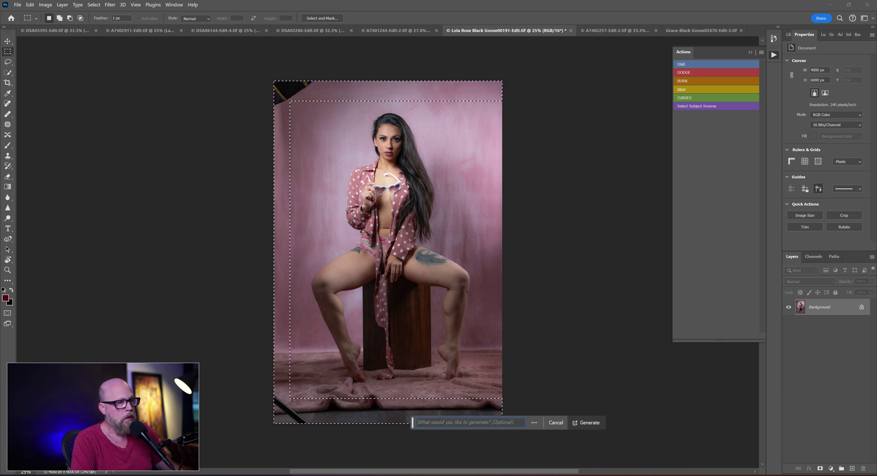
click(589, 423)
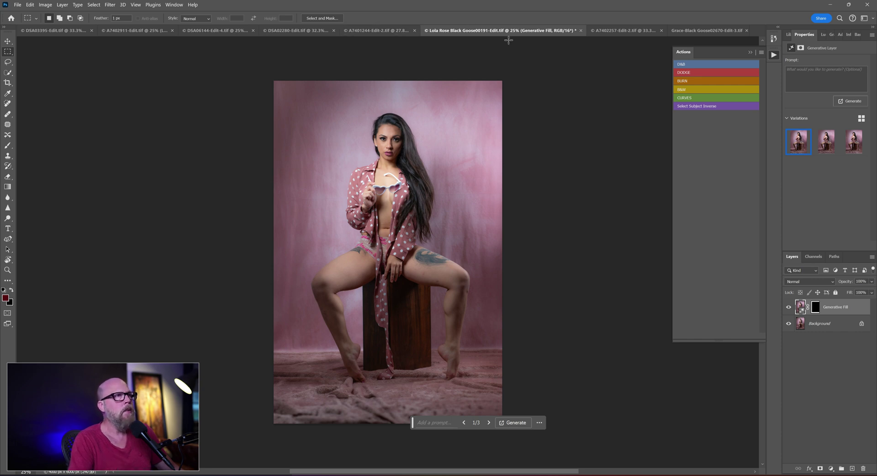
click(624, 32)
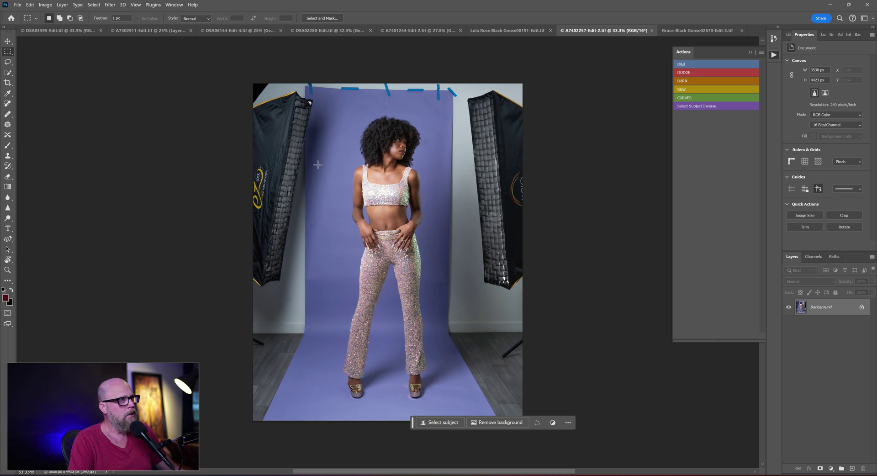
Lasso the lavender backdrop, invert, and content-aware fill the softboxes, walls and floor.
click(5, 62)
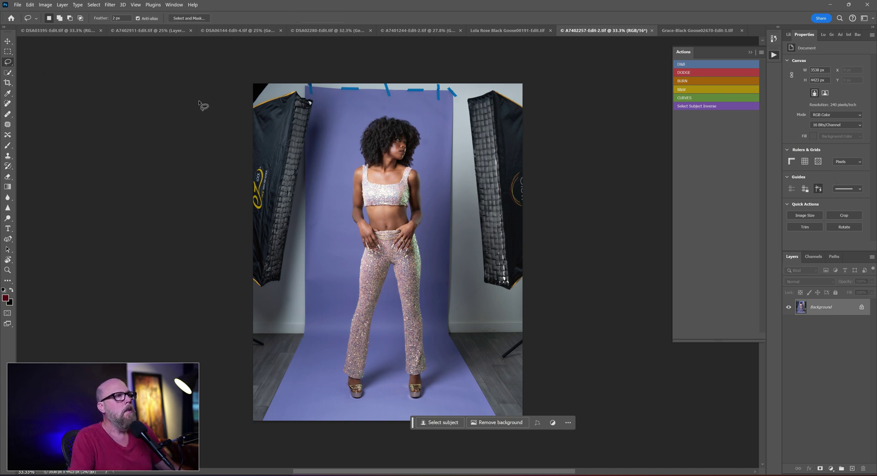
mouse_move(332, 97)
mouse_down()
mouse_move(306, 343)
mouse_move(292, 386)
mouse_move(472, 428)
mouse_move(437, 197)
mouse_move(336, 99)
mouse_up()
right_click(352, 204)
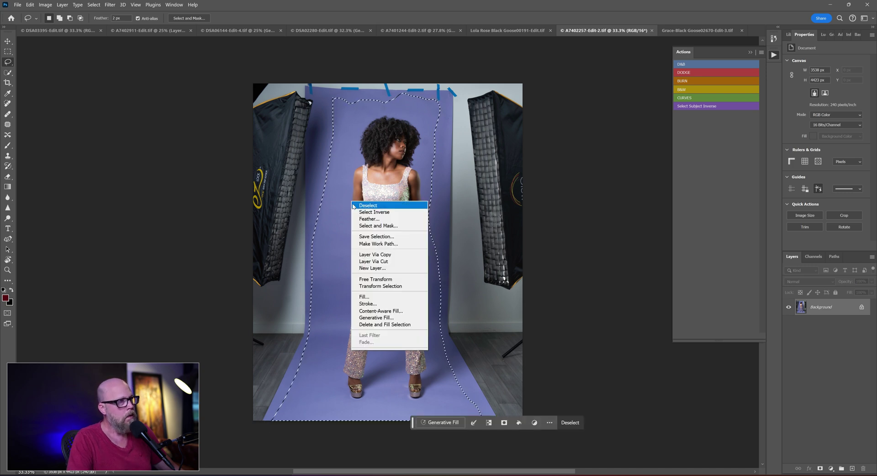
click(365, 216)
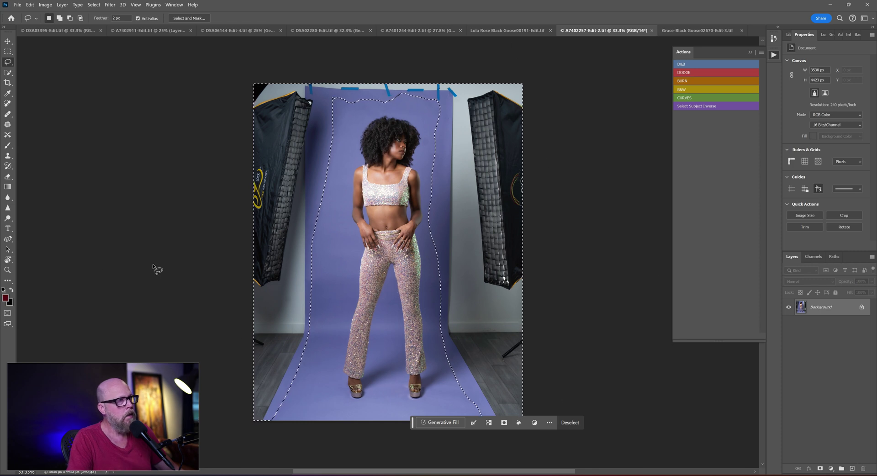
key(shift+BackSpace)
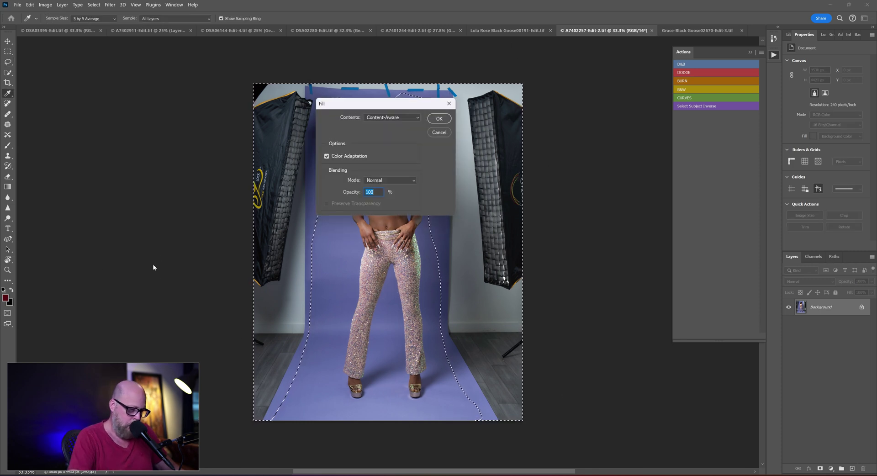
key(Return)
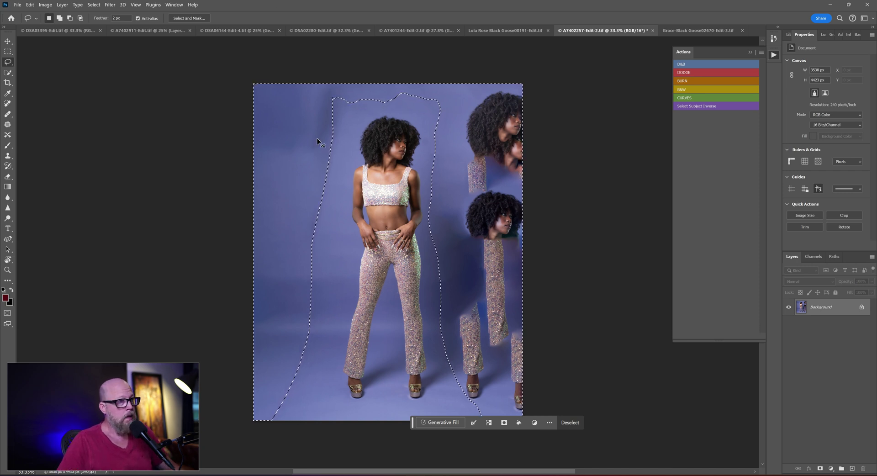
Undo the duplicated-figure fill, generate a prompt-less Generative Fill, then select everything except the model.
key(ctrl+z)
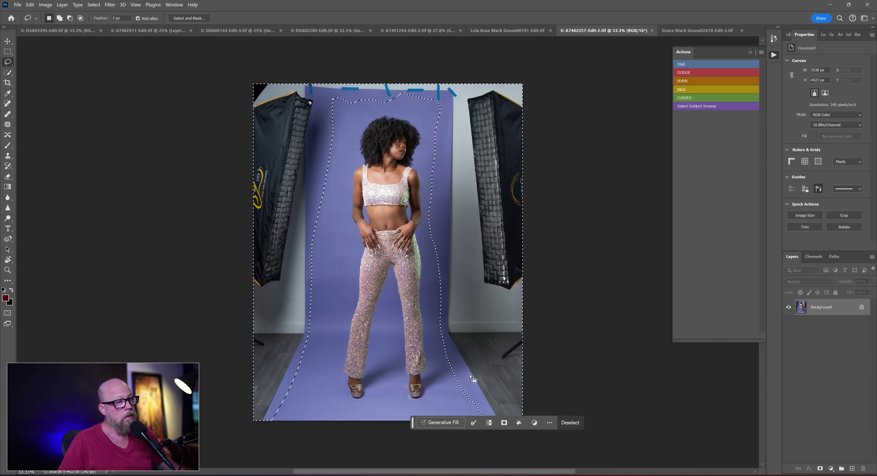
click(440, 423)
click(575, 424)
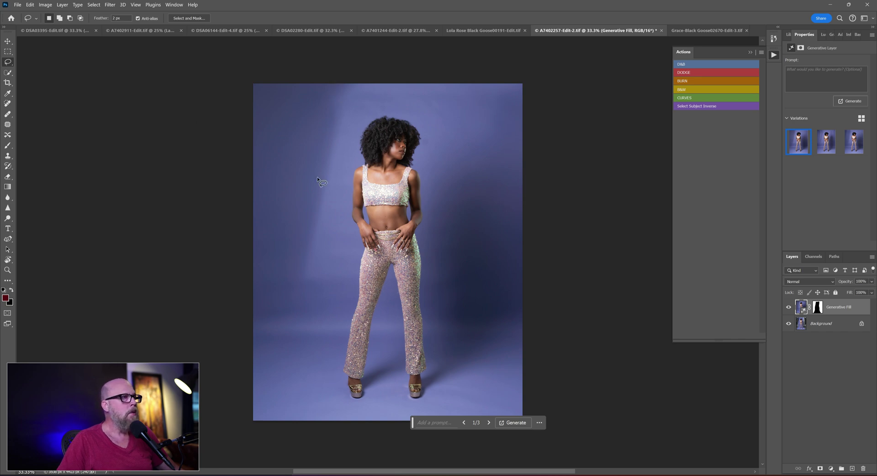
click(697, 108)
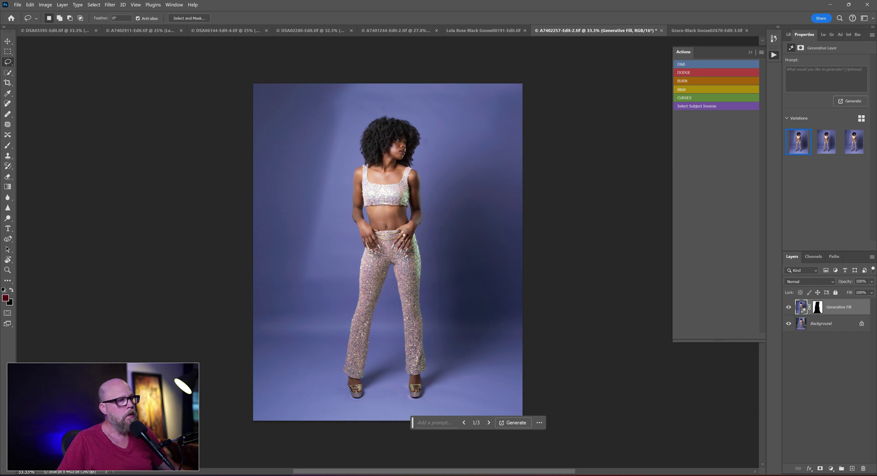
On a new layer, brush sampled lavender over the backdrop left of the hair and below, then deselect.
click(8, 145)
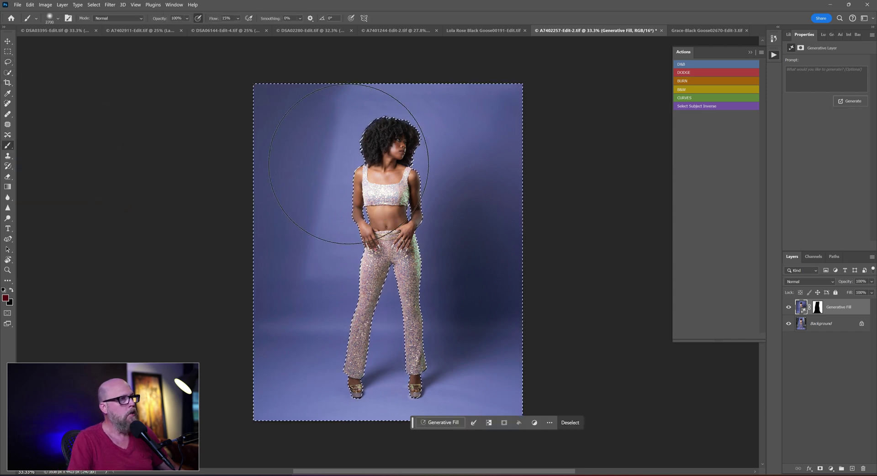
alt+click(349, 106)
key(ctrl+shift+alt+n)
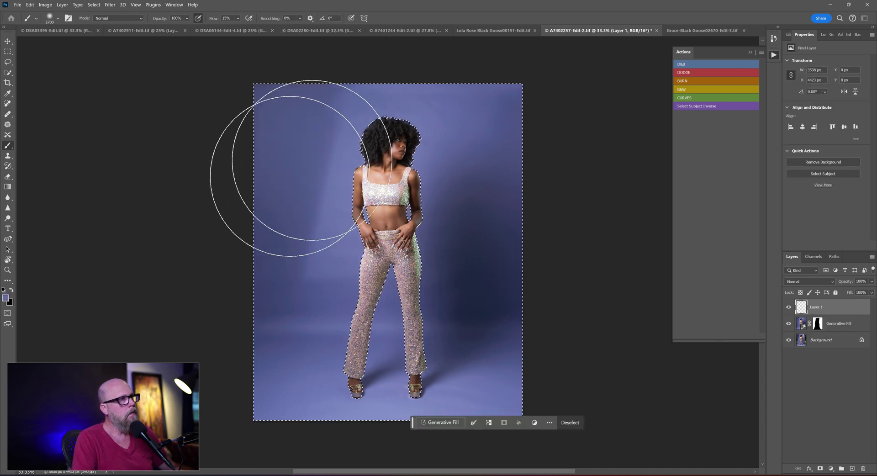
alt+click(343, 157)
alt+click(325, 255)
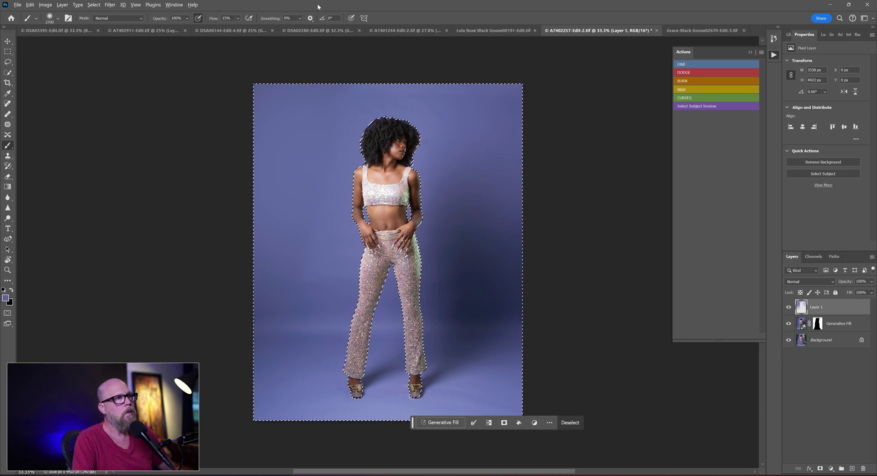
key(ctrl+d)
key(m)
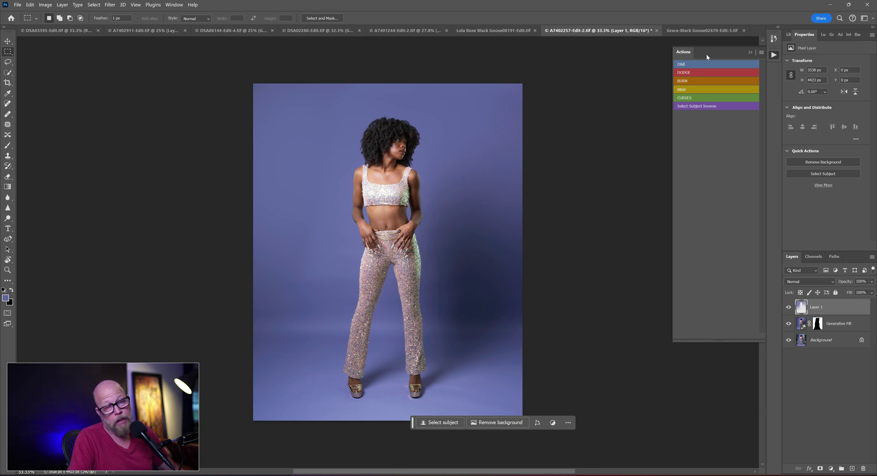
click(676, 31)
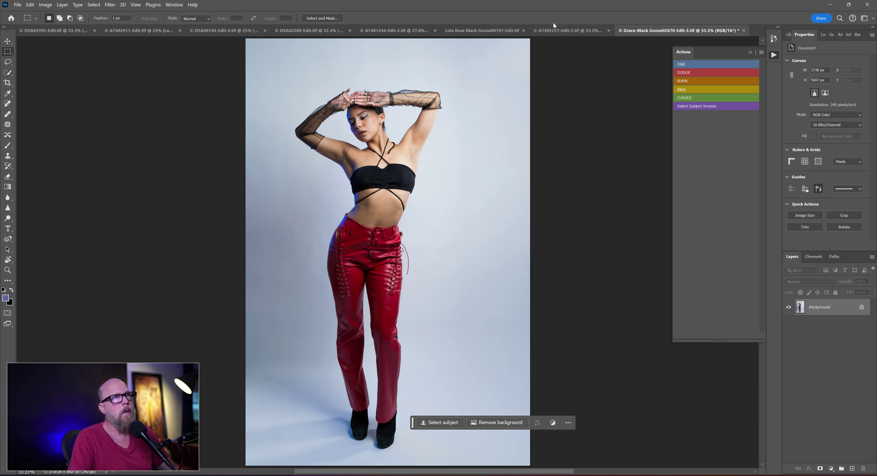
click(569, 31)
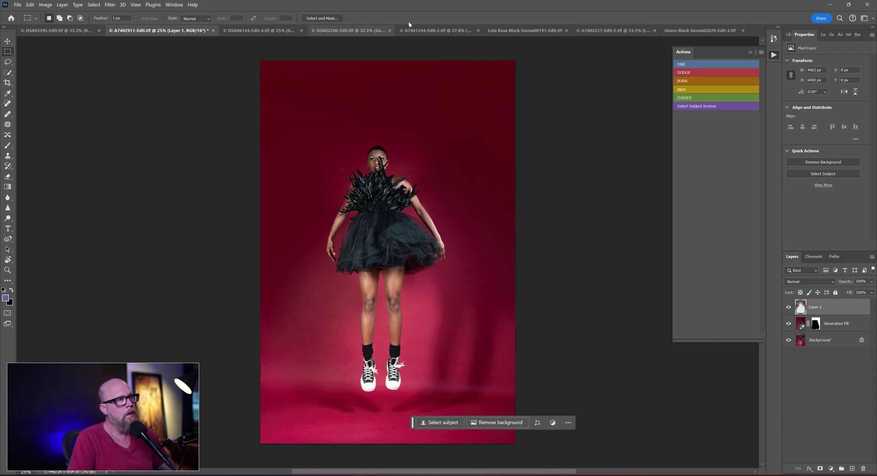
click(548, 31)
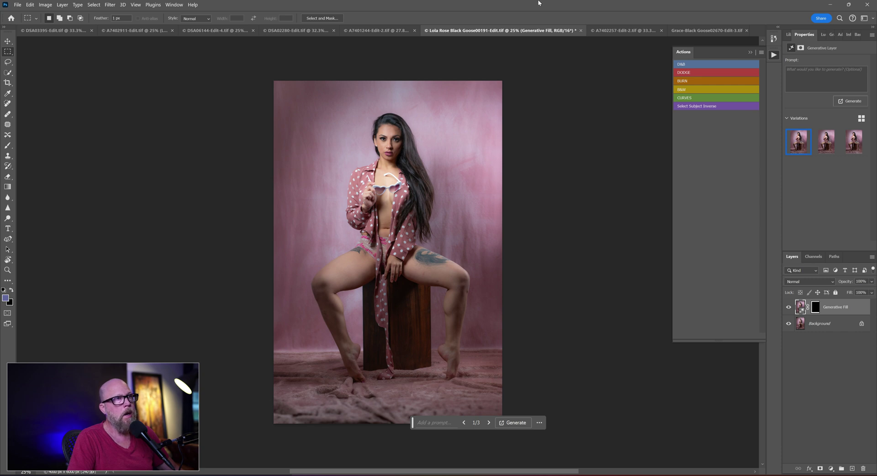
click(616, 31)
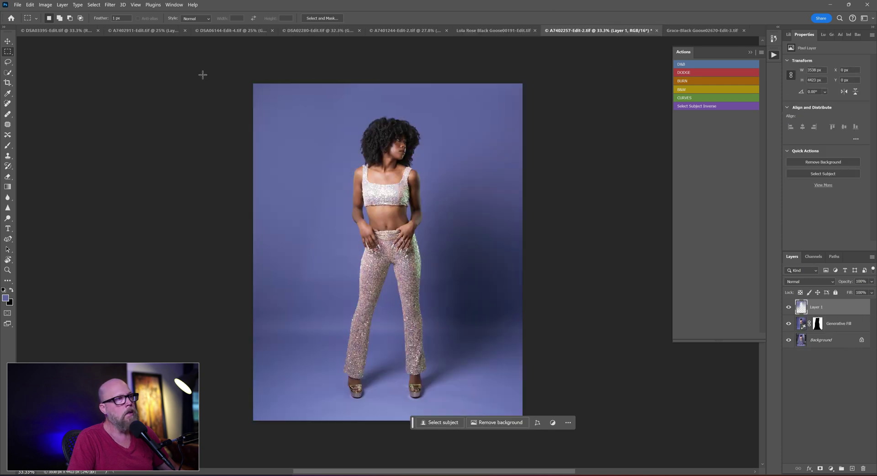